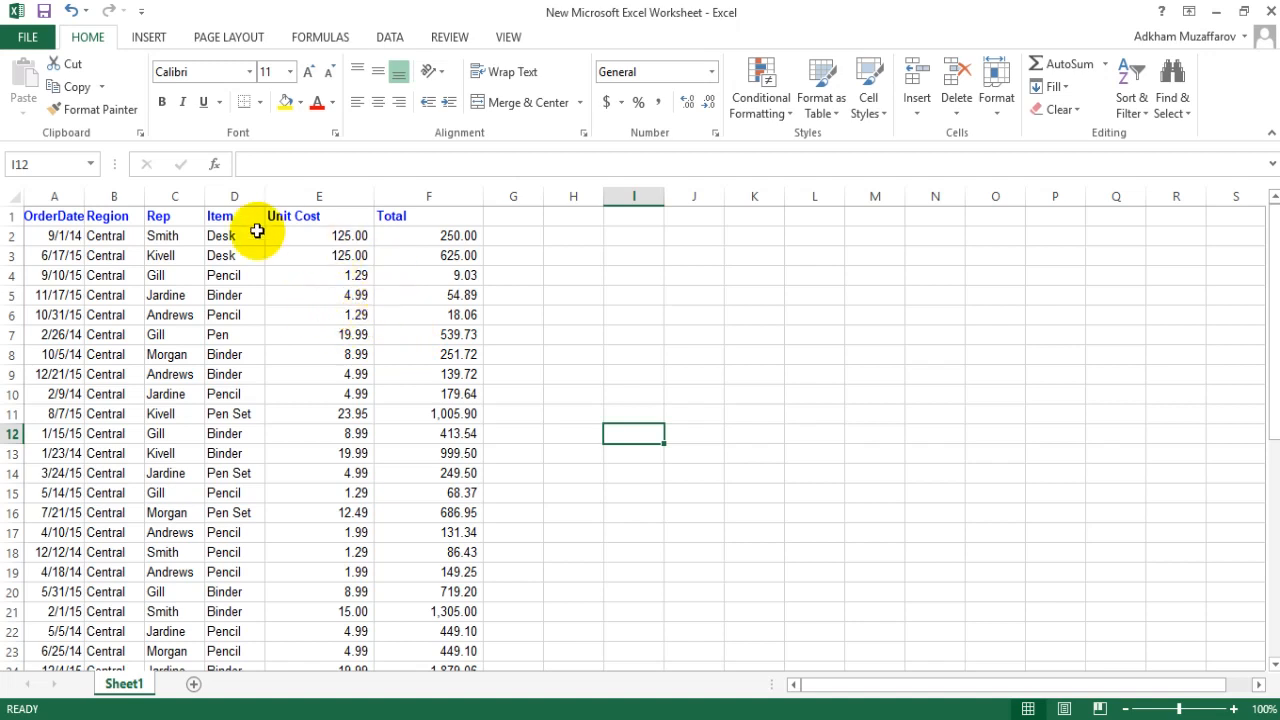
Convert the order data range A1:F44 into a table that has headers.
left_click(246, 318)
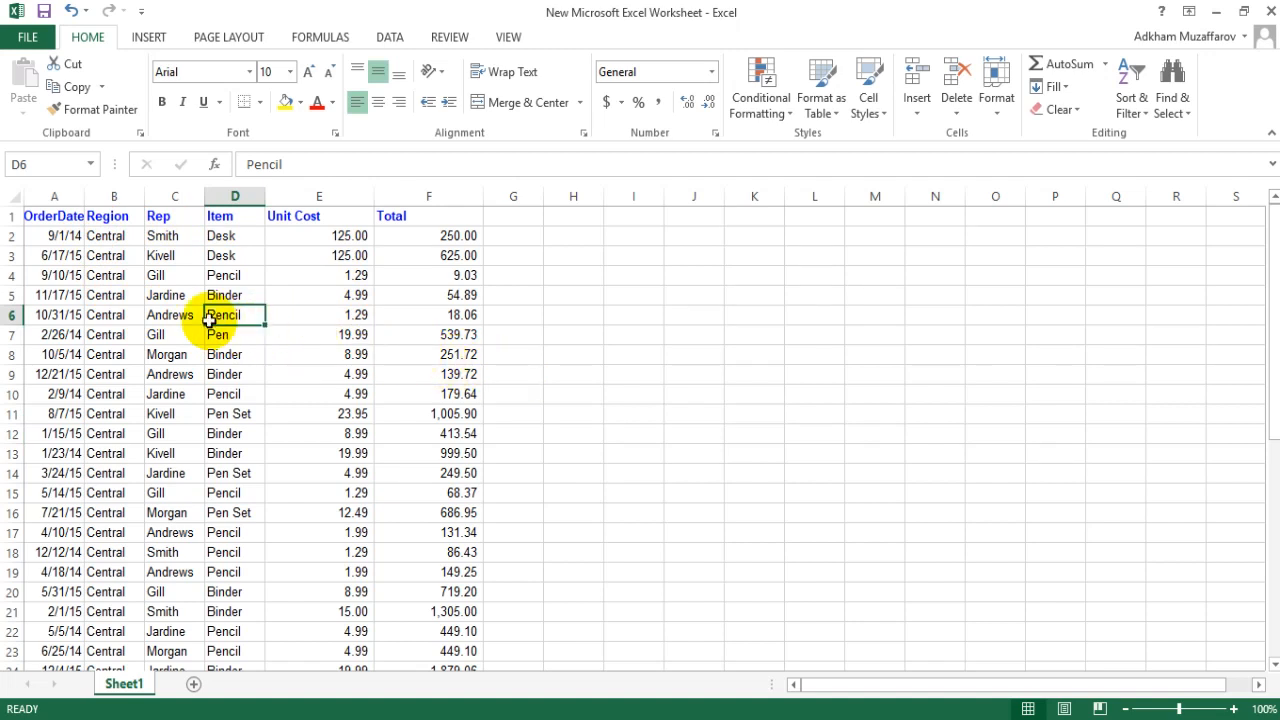
left_click(152, 40)
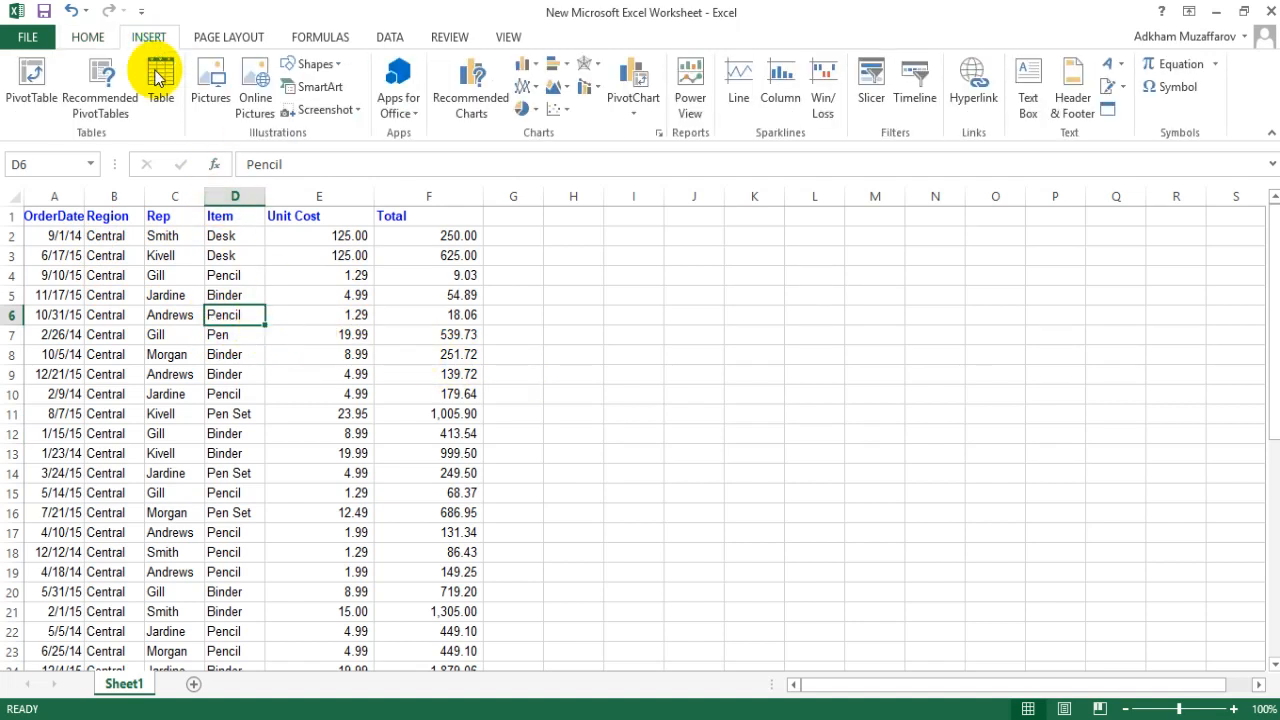
left_click(160, 82)
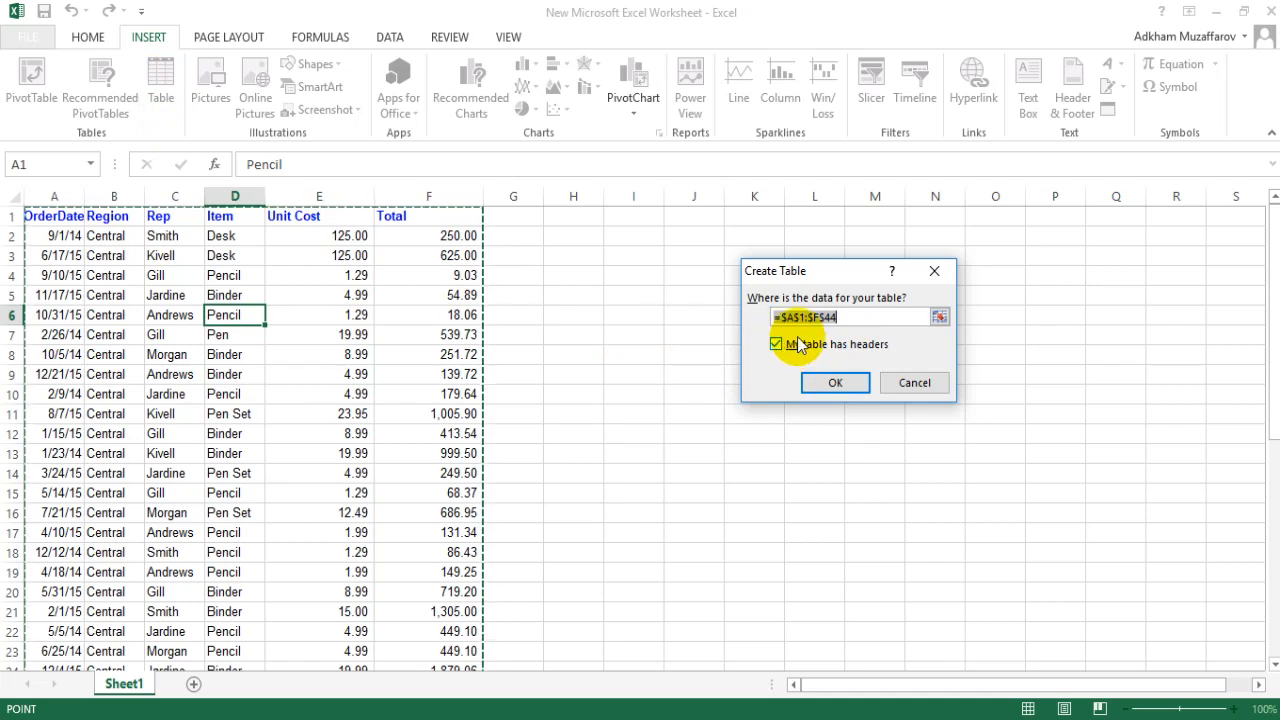
left_click(833, 388)
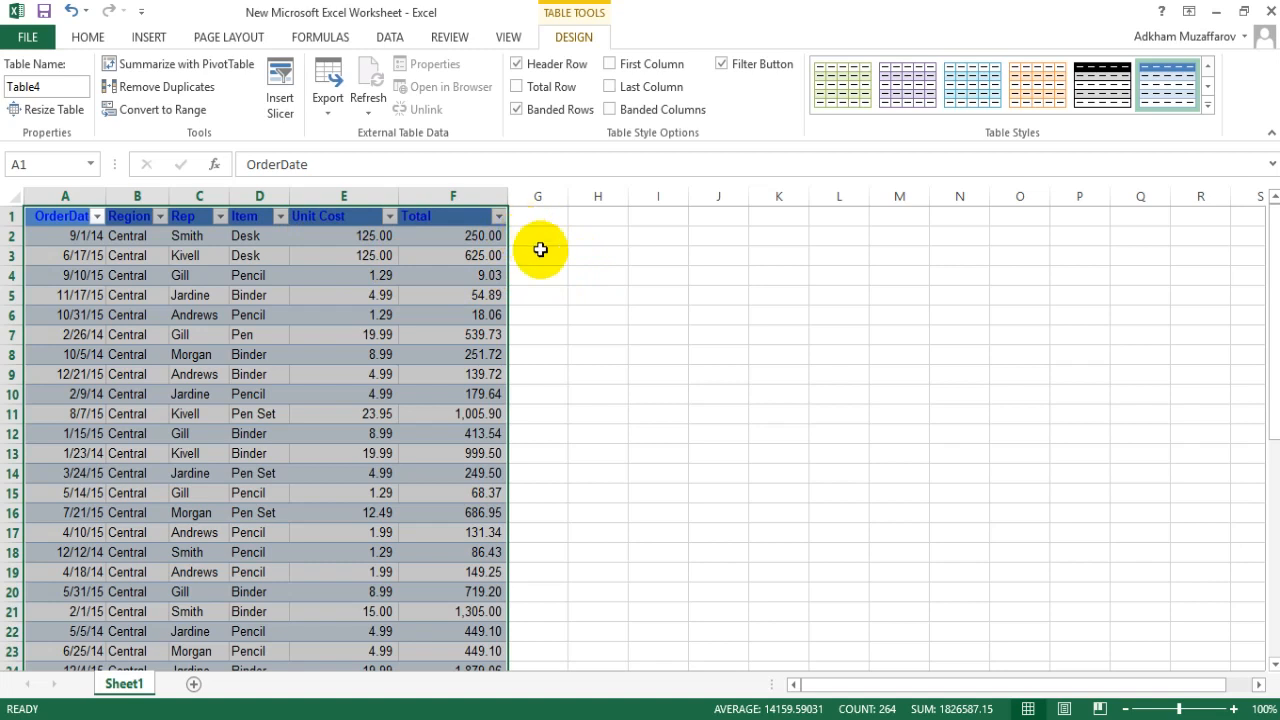
Enter the label Items in cell I2, outside the table.
left_click(650, 238)
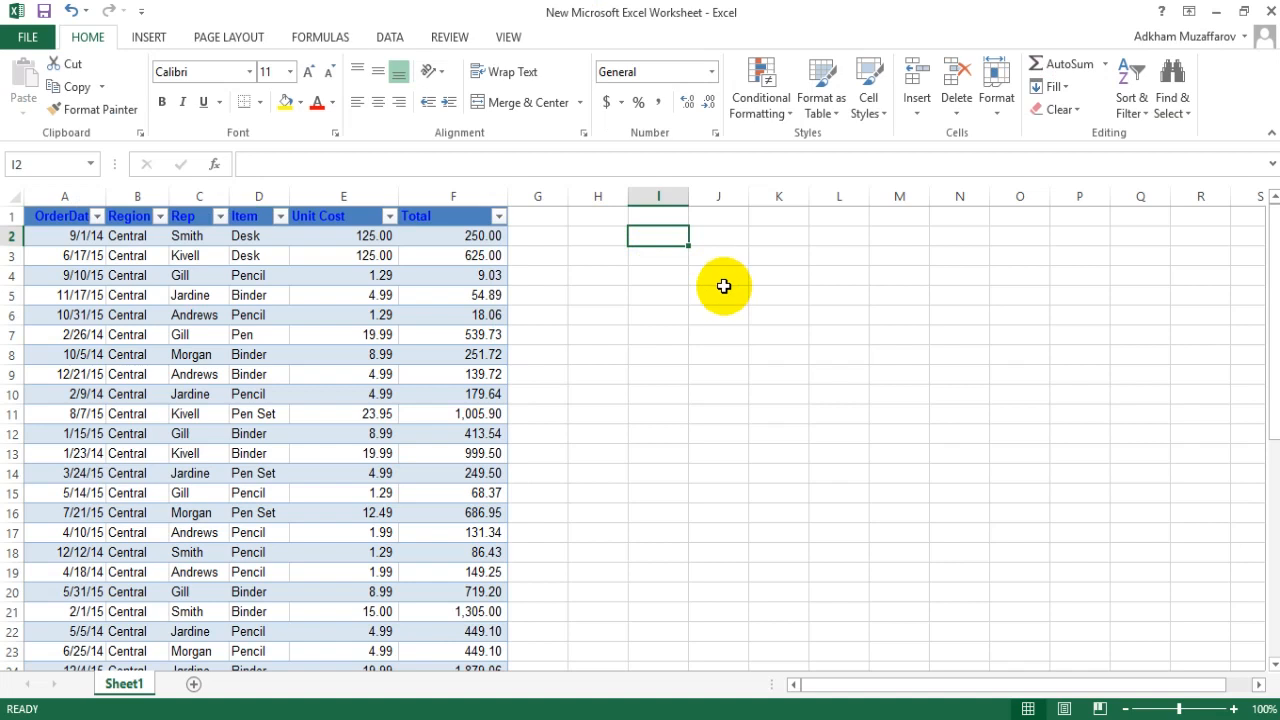
type("Items")
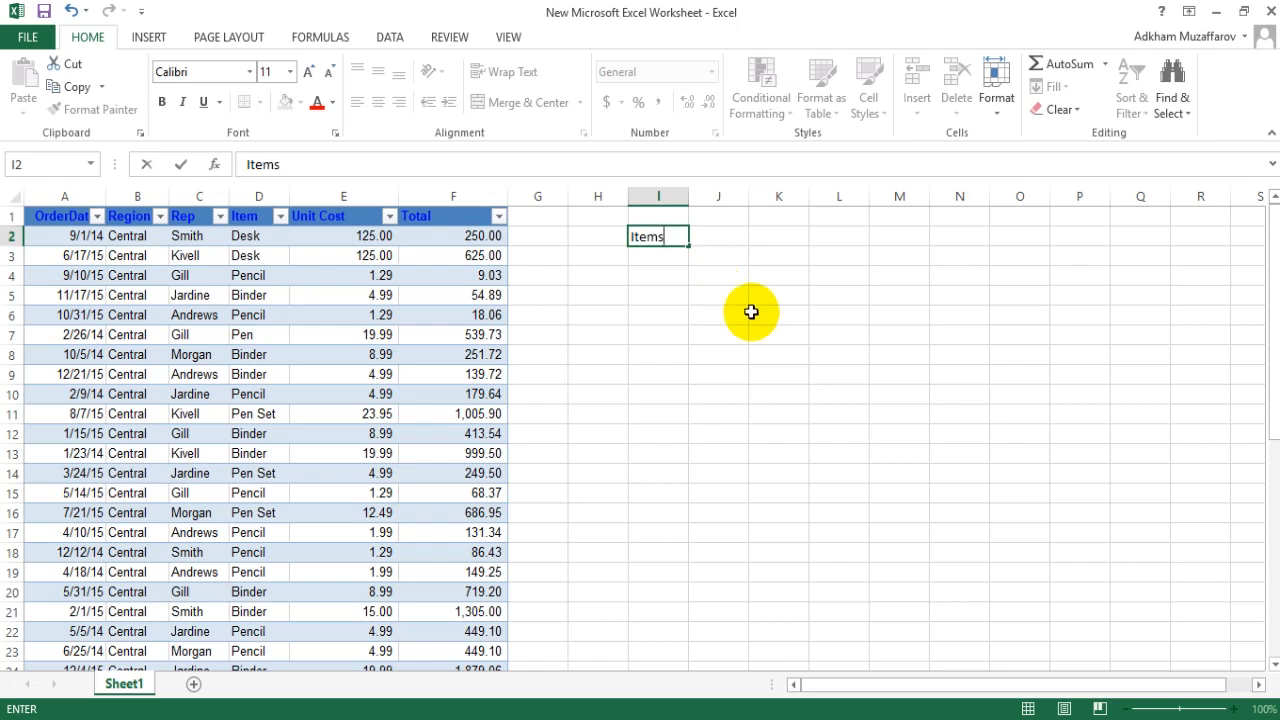
scroll(805, 340, "down", 2)
scroll(805, 340, "down", 1)
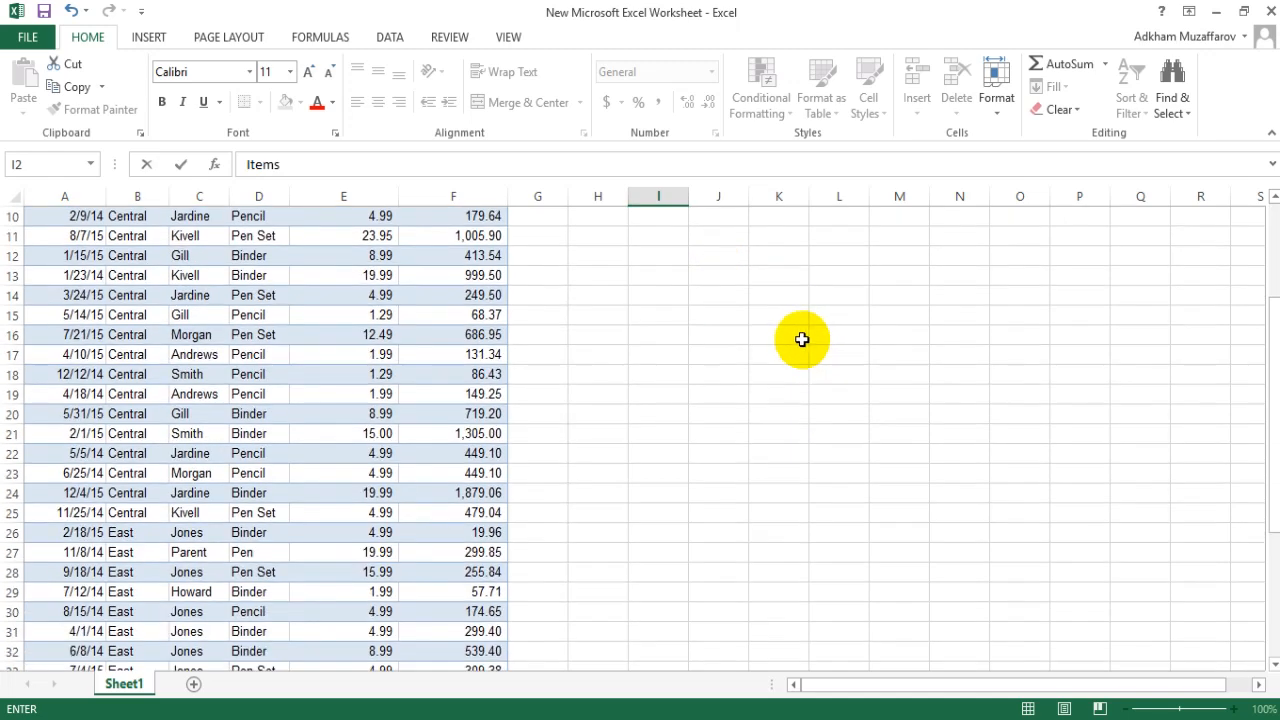
scroll(653, 259, "up", 3)
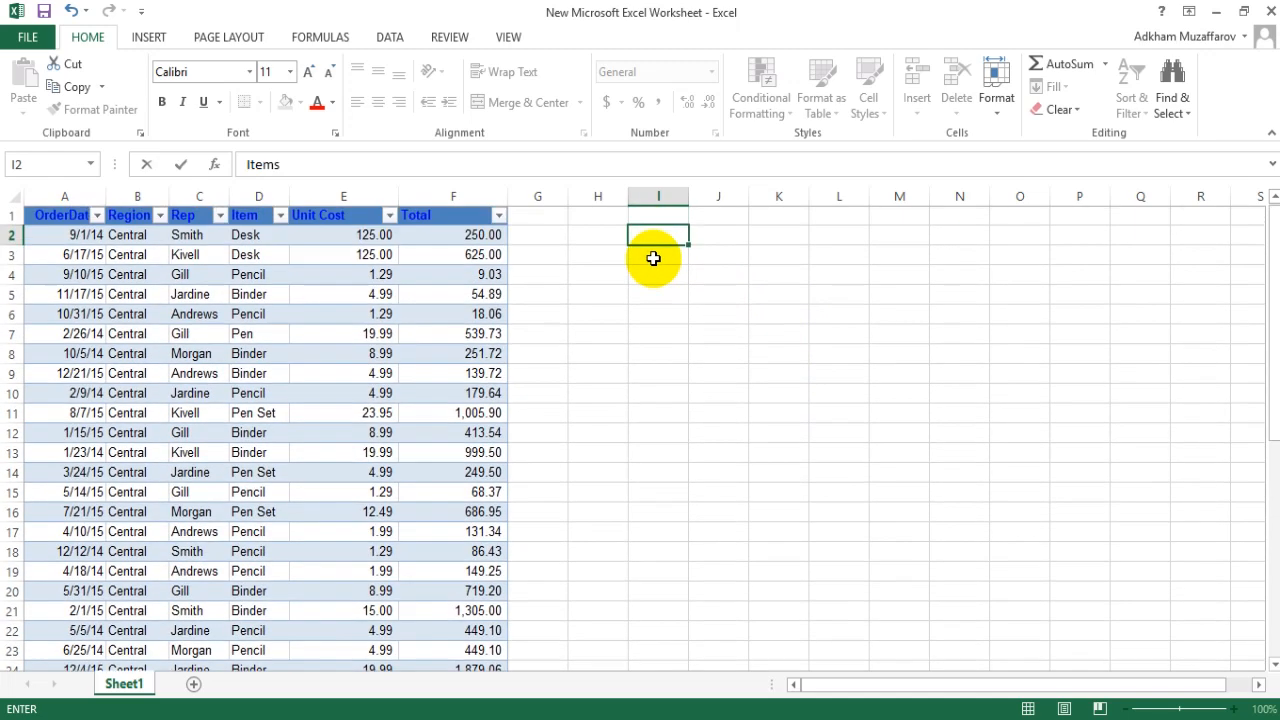
left_click(680, 273)
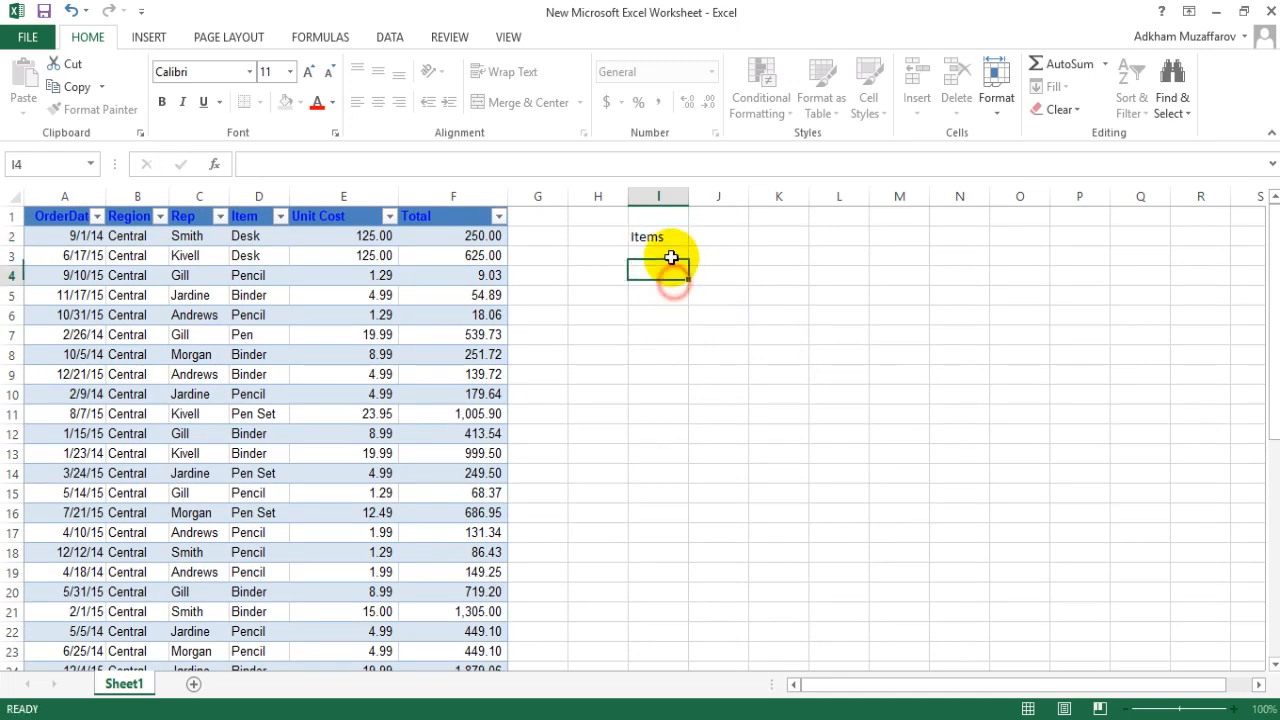
Examine the table's rows and column headings while a cell outside the table is selected.
scroll(680, 268, "down", 2)
scroll(680, 268, "up", 2)
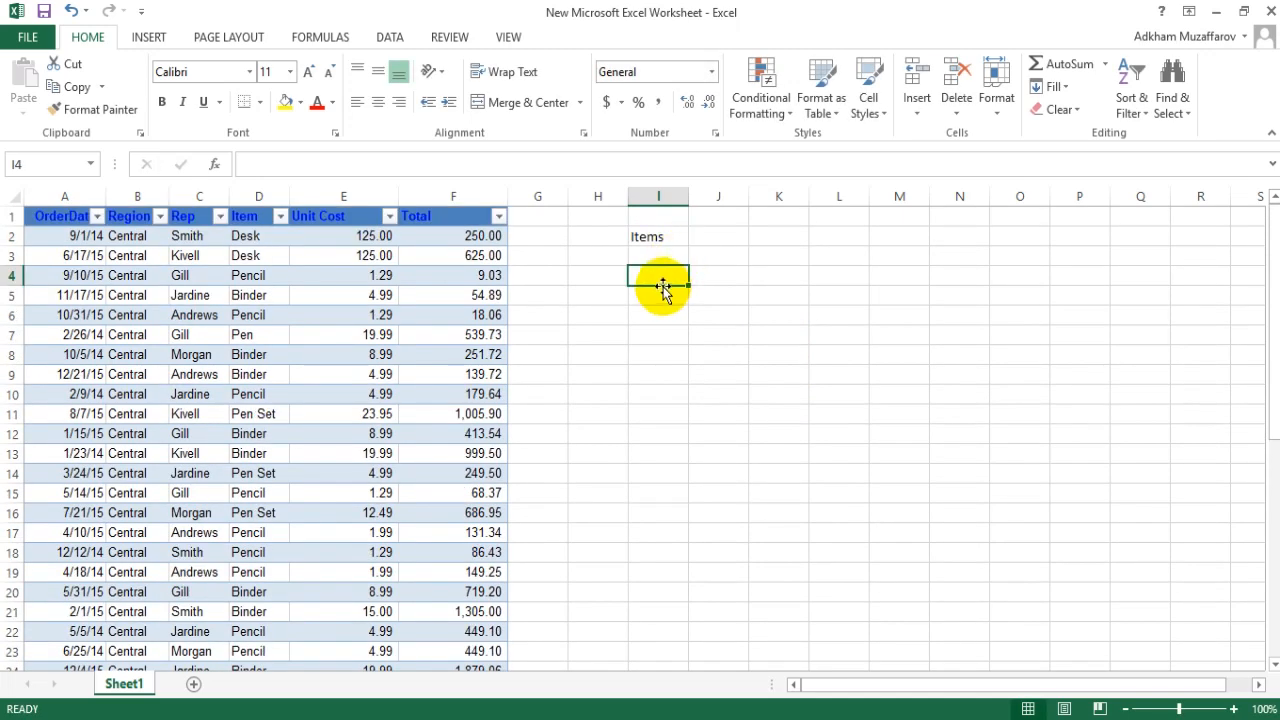
scroll(651, 303, "down", 2)
scroll(680, 268, "up", 2)
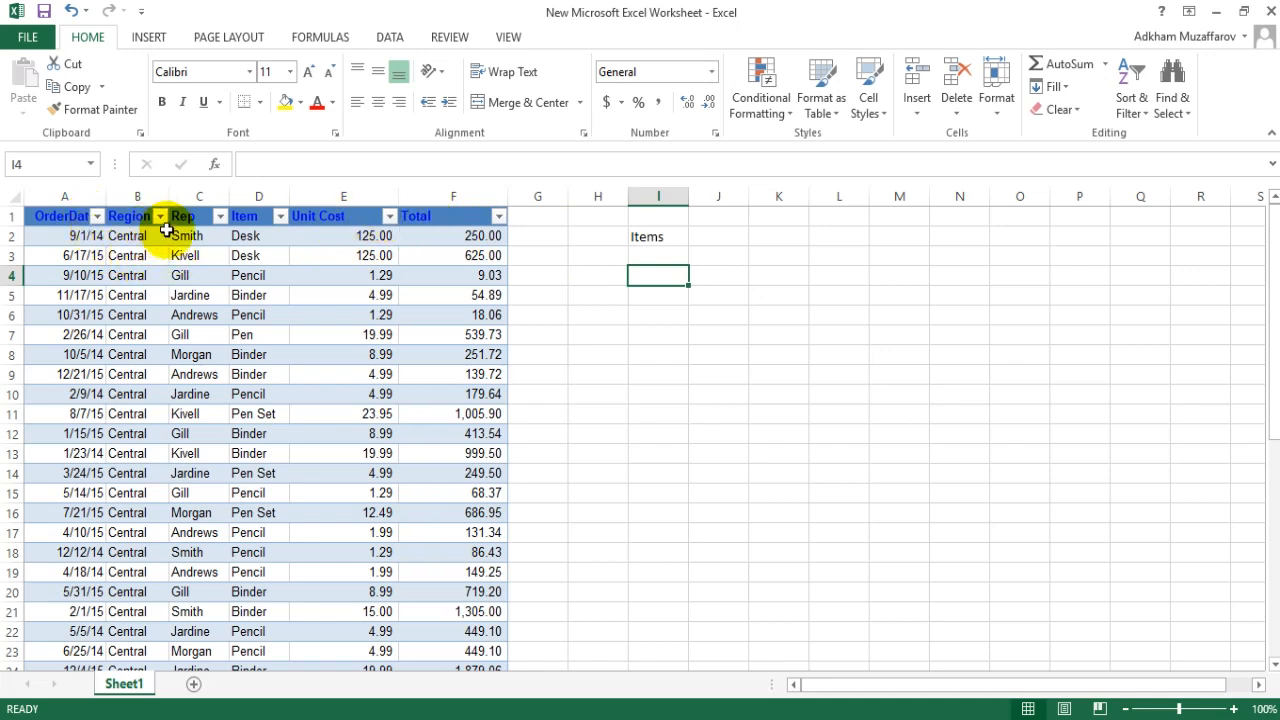
scroll(836, 245, "down", 2)
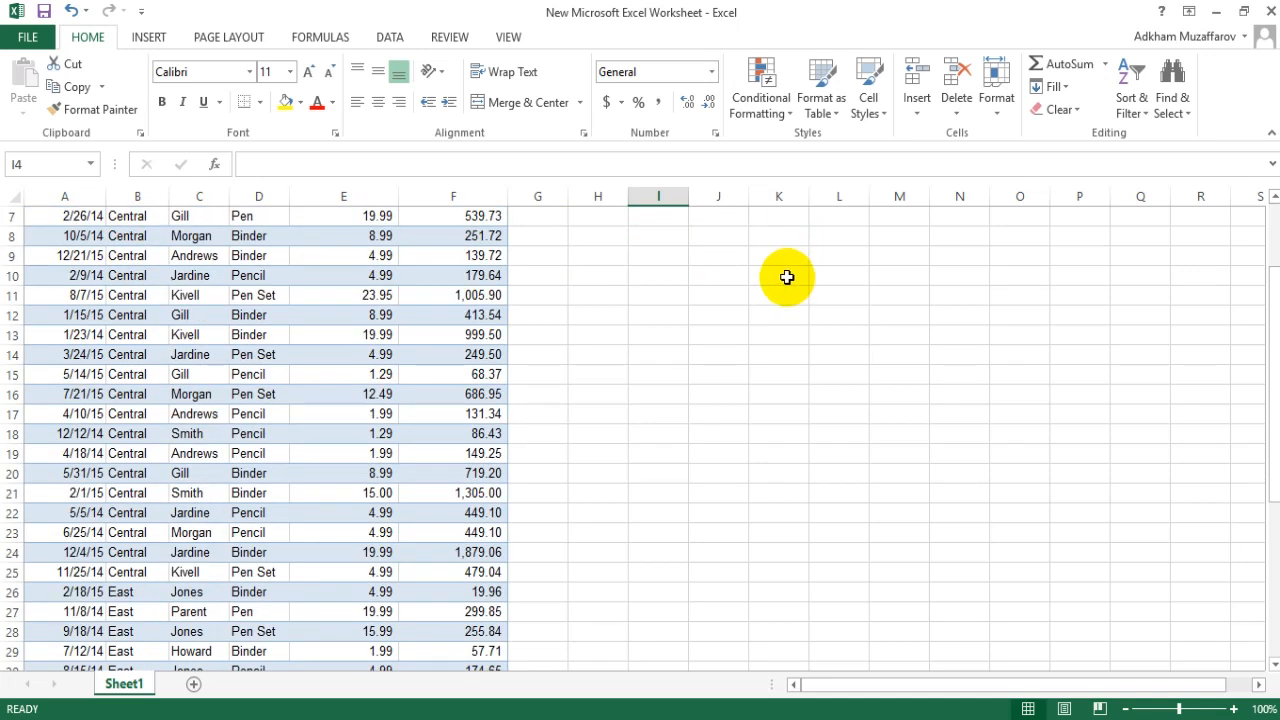
scroll(666, 285, "down", 3)
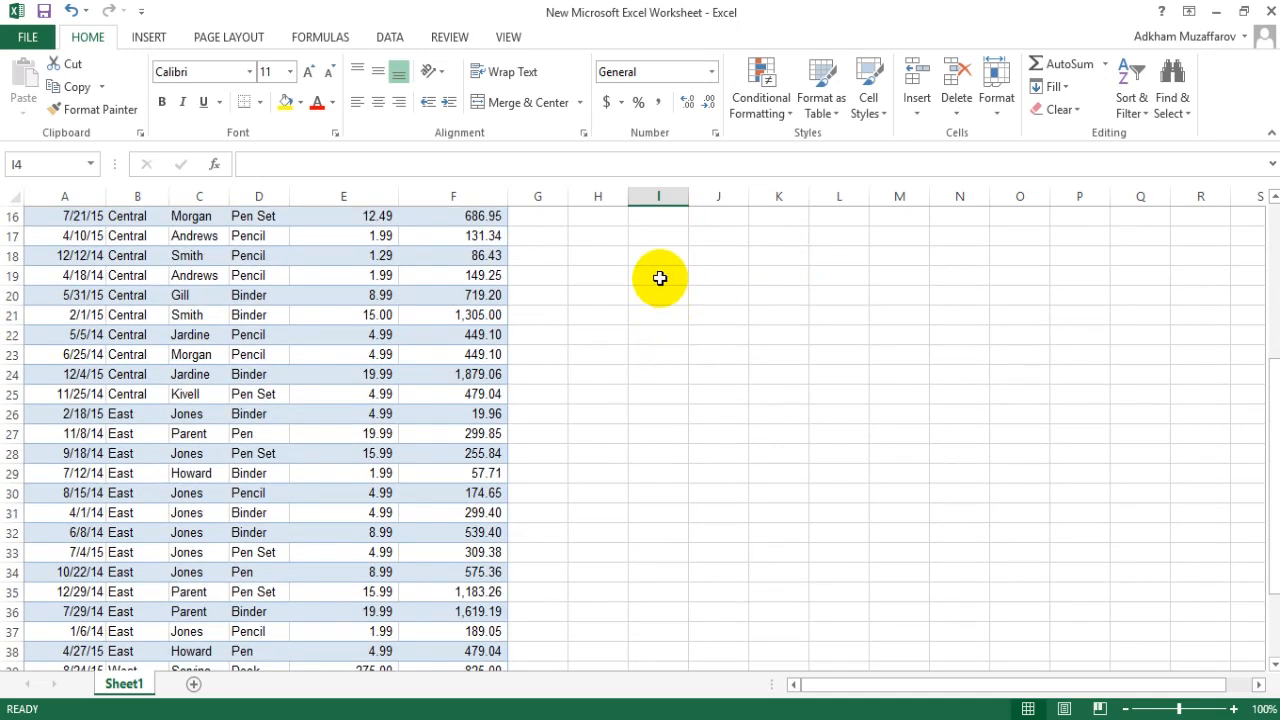
scroll(679, 304, "up", 3)
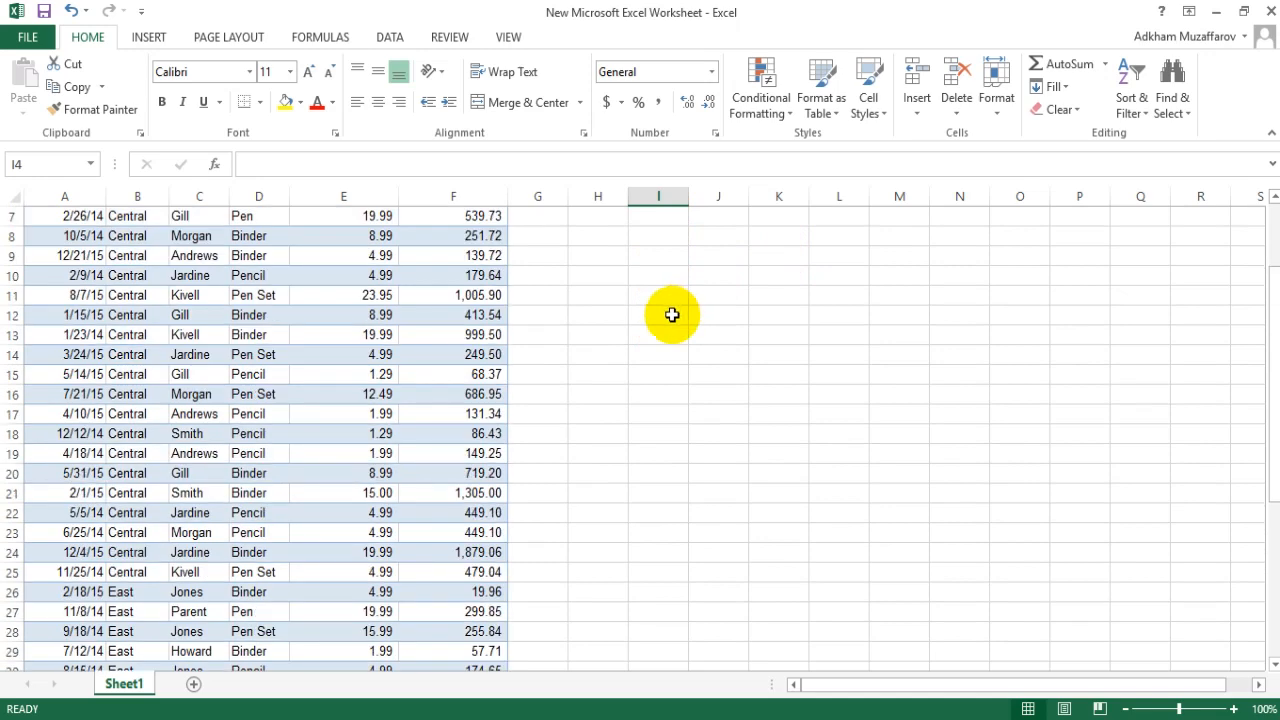
scroll(672, 315, "up", 2)
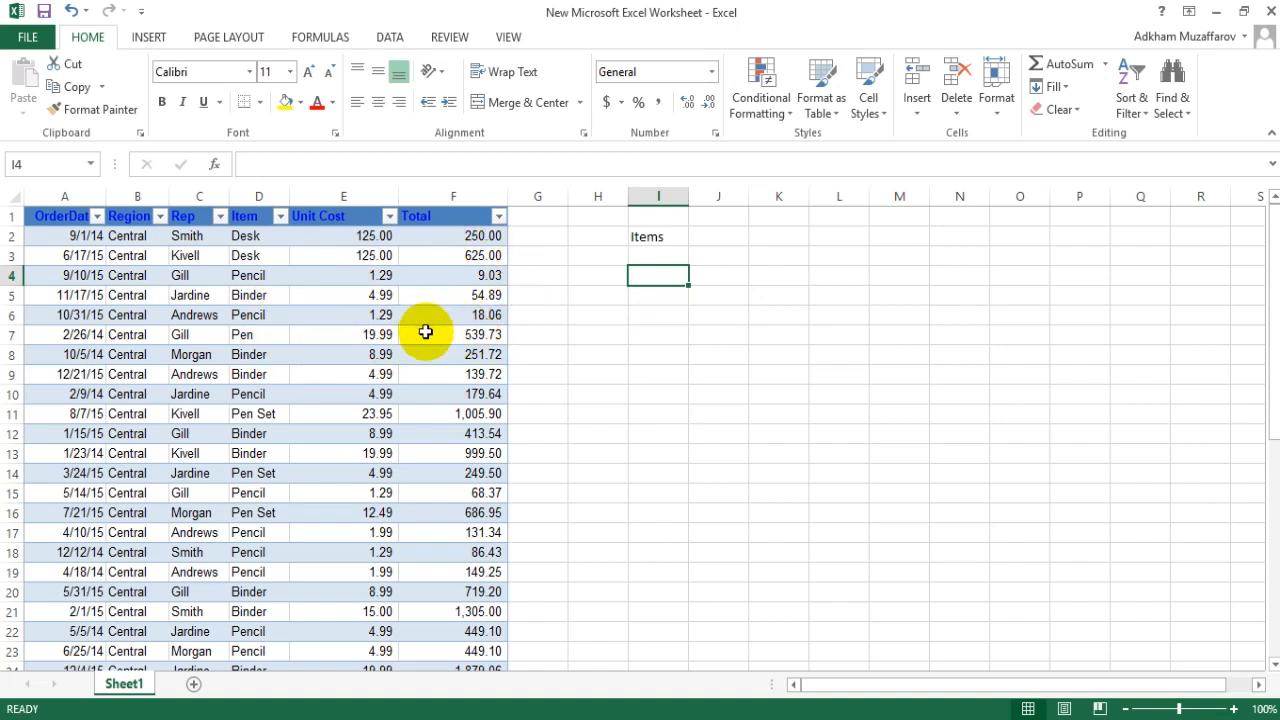
scroll(423, 333, "down", 4)
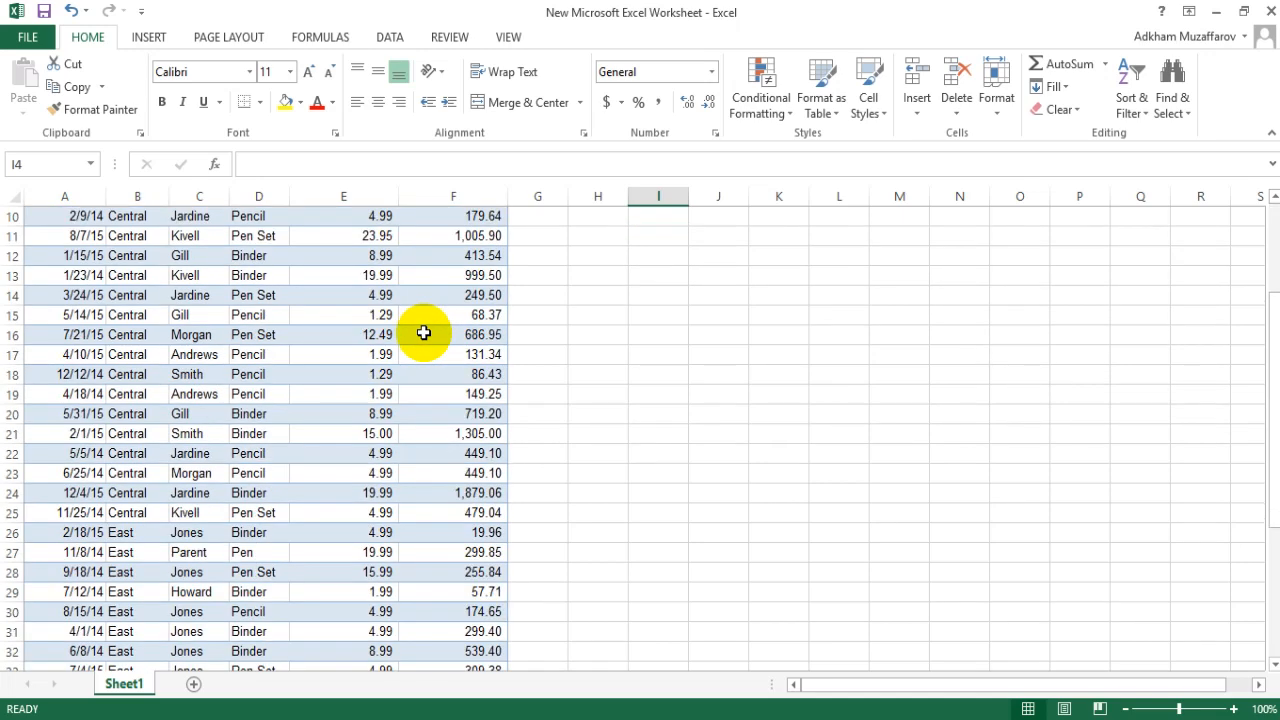
scroll(423, 336, "down", 1)
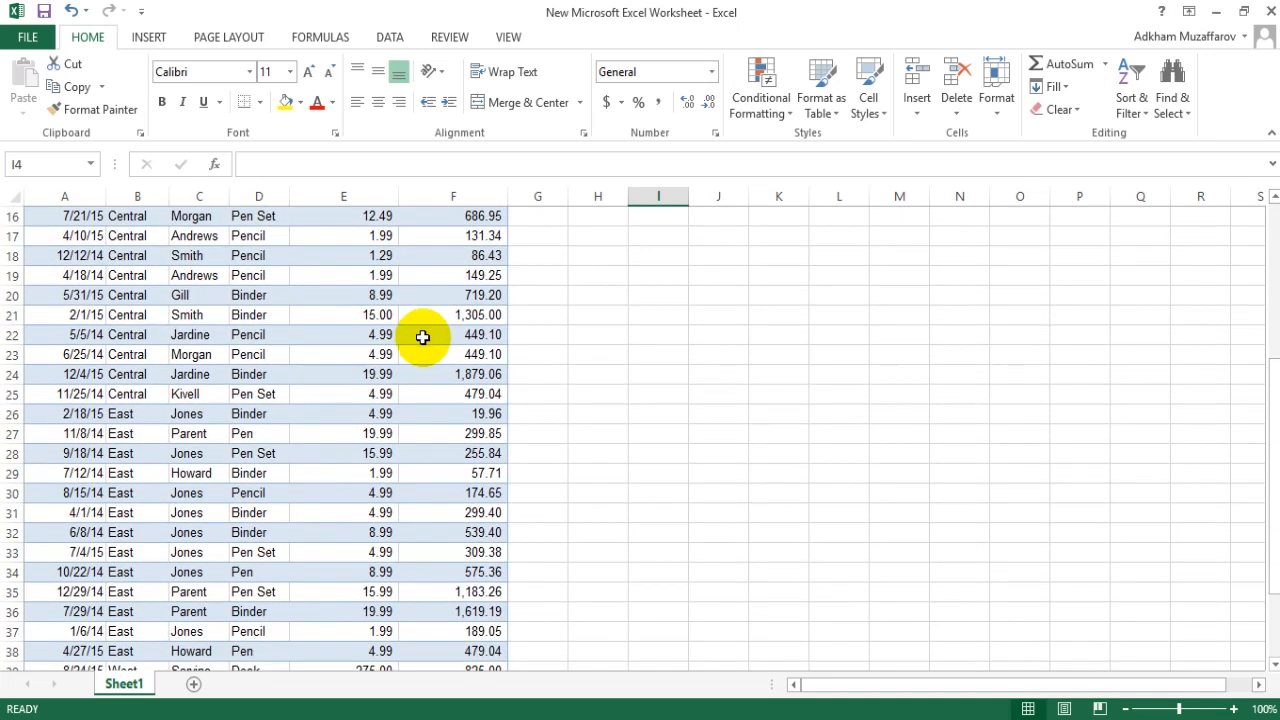
Select a Binder cell in the table's Item column and examine how the column headings behave further down the rows.
left_click(255, 376)
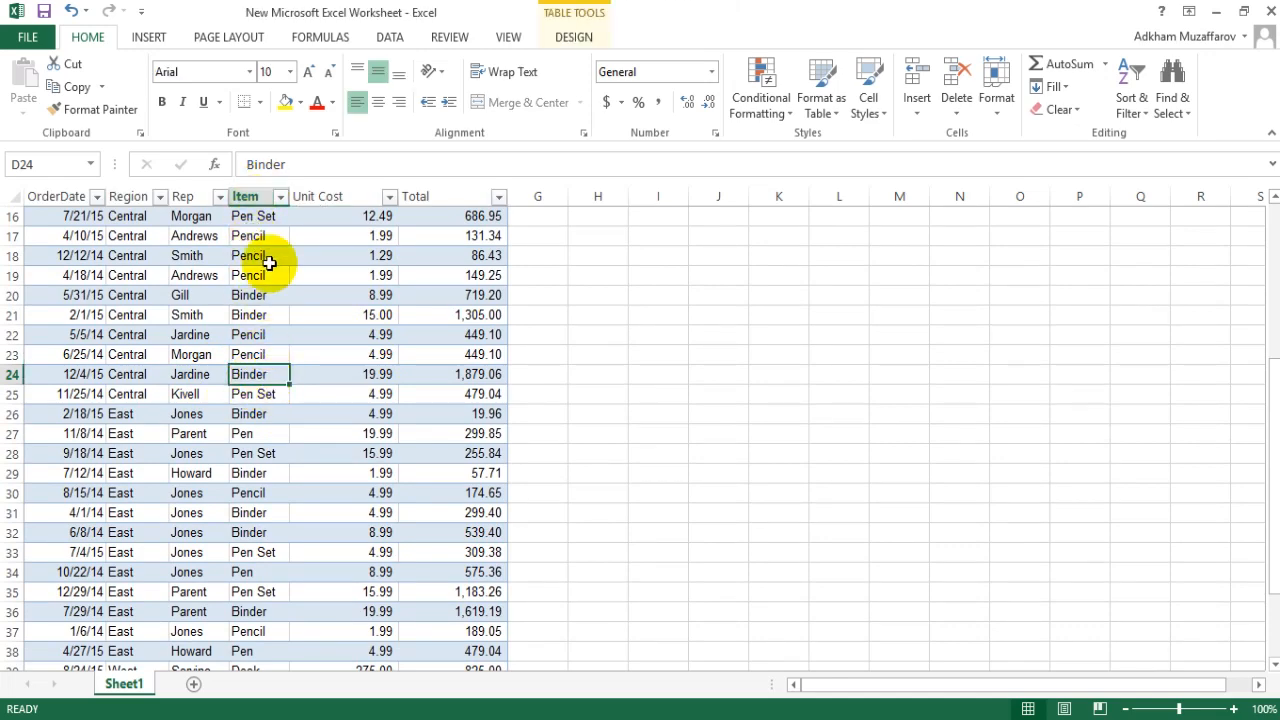
scroll(290, 370, "down", 4)
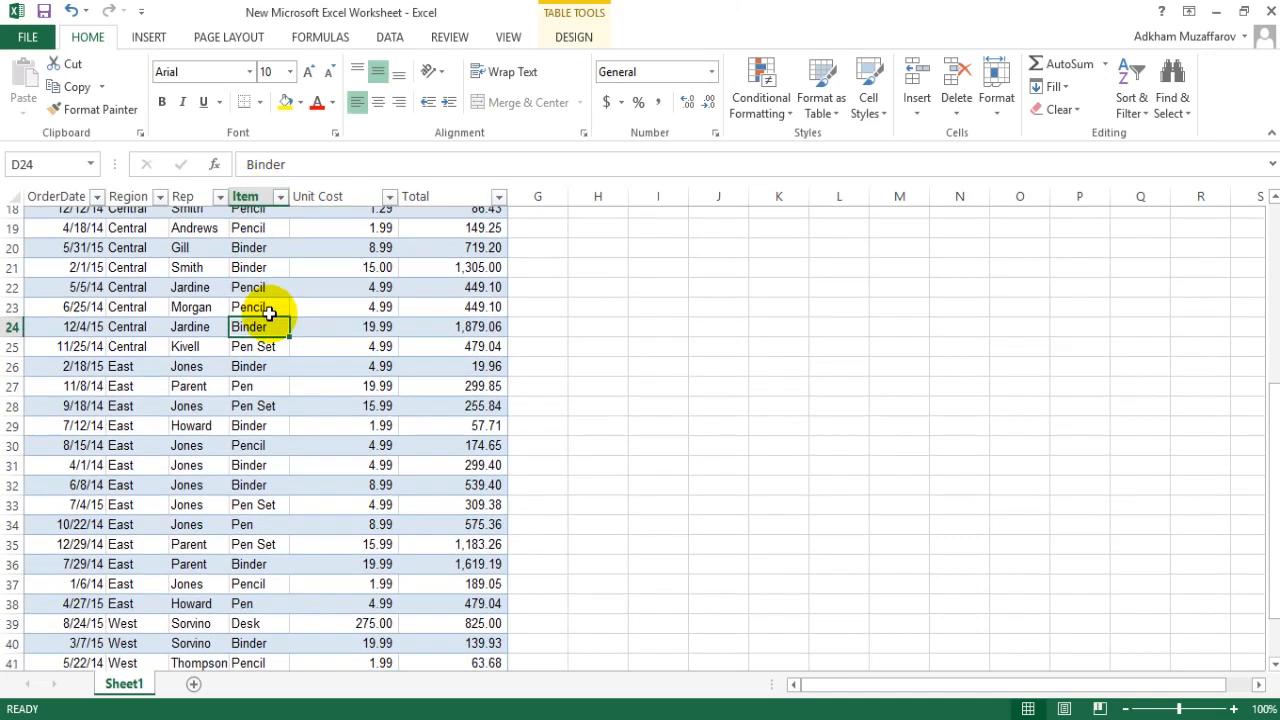
scroll(334, 375, "up", 4)
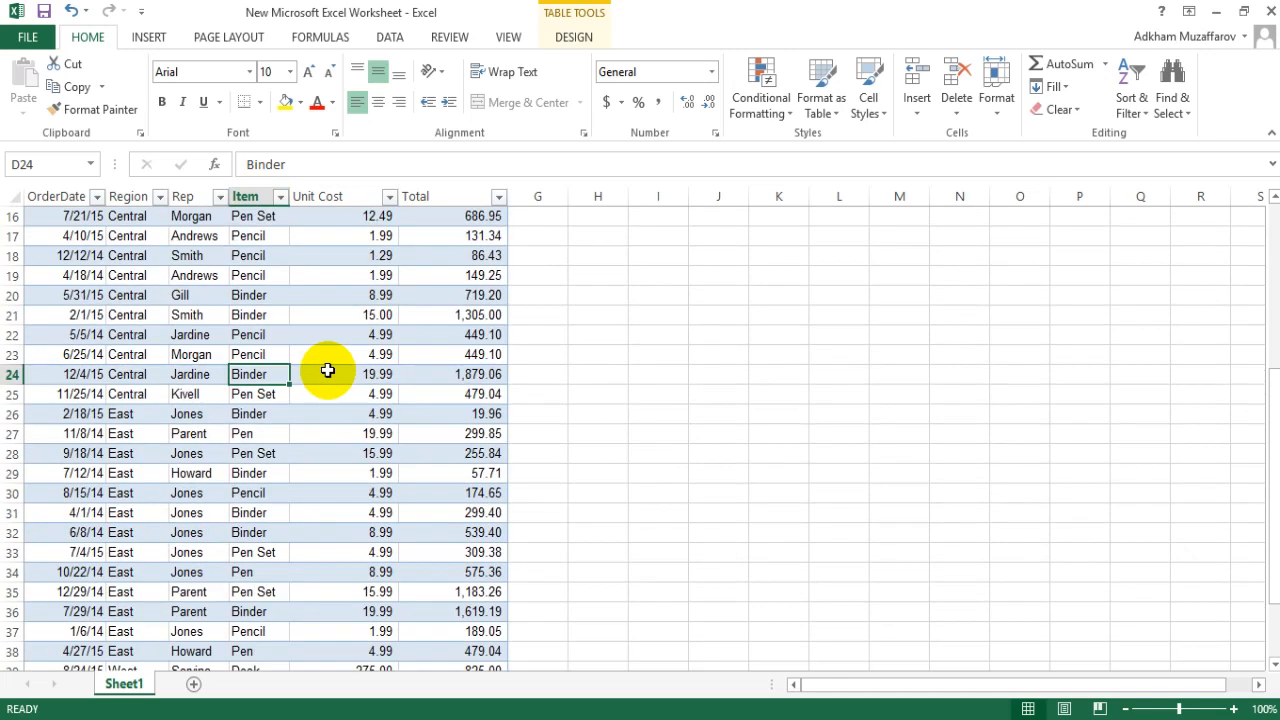
scroll(327, 370, "up", 2)
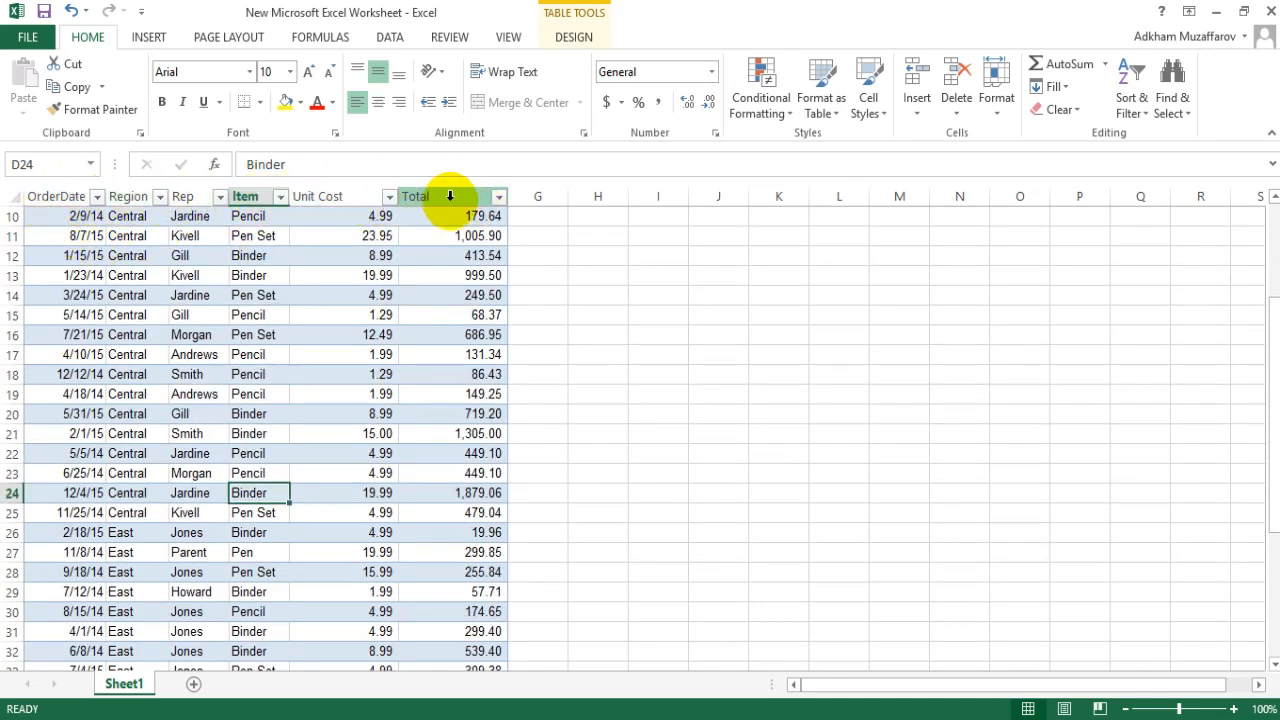
scroll(394, 334, "up", 3)
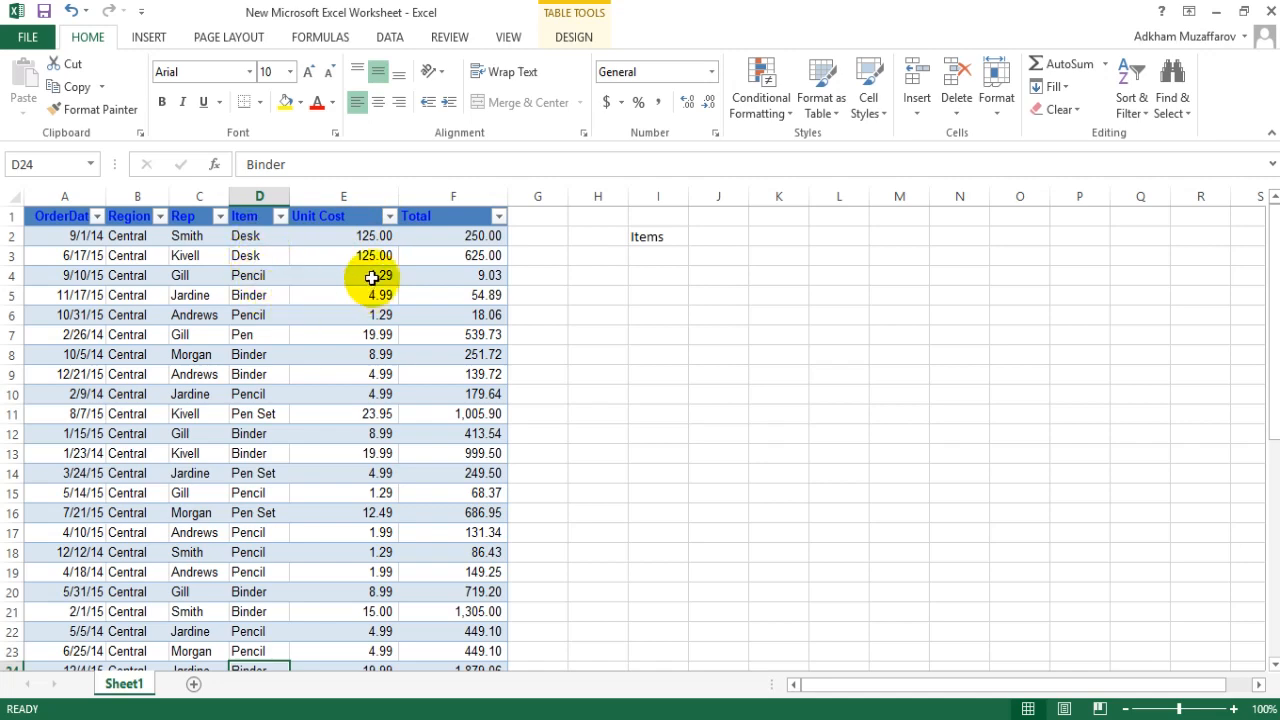
scroll(290, 315, "down", 1)
scroll(290, 315, "down", 5)
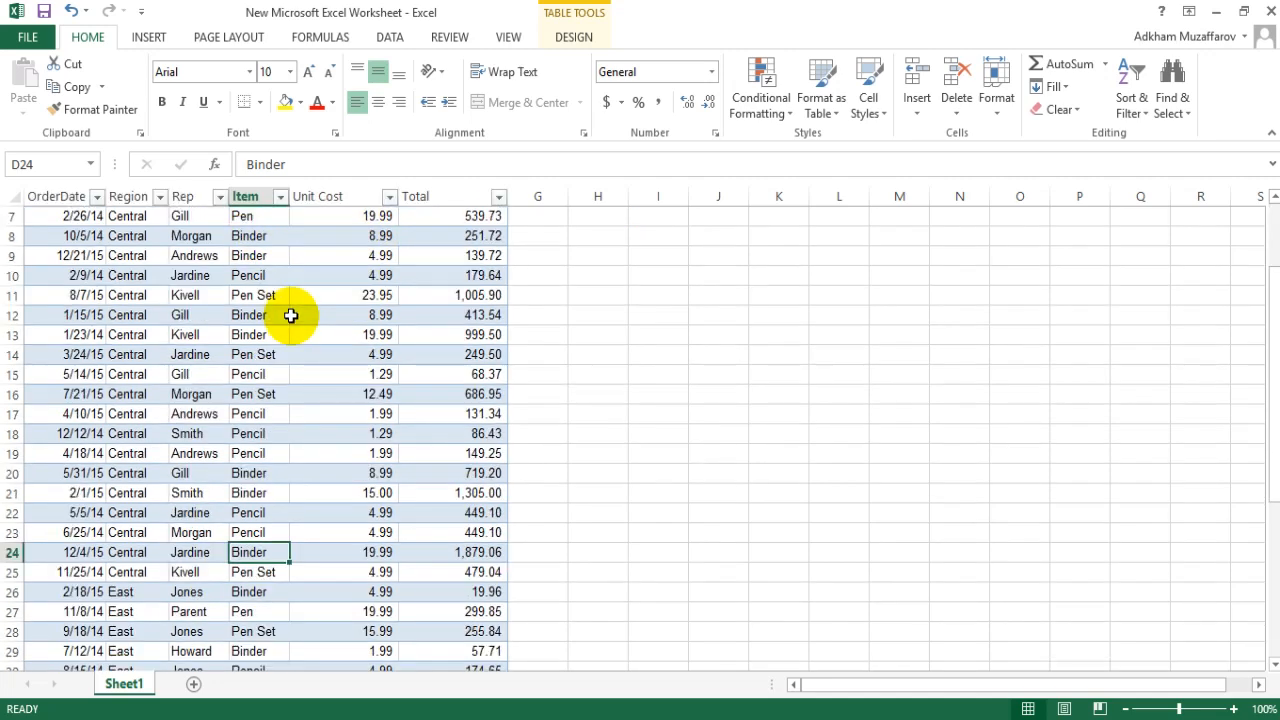
scroll(290, 315, "up", 5)
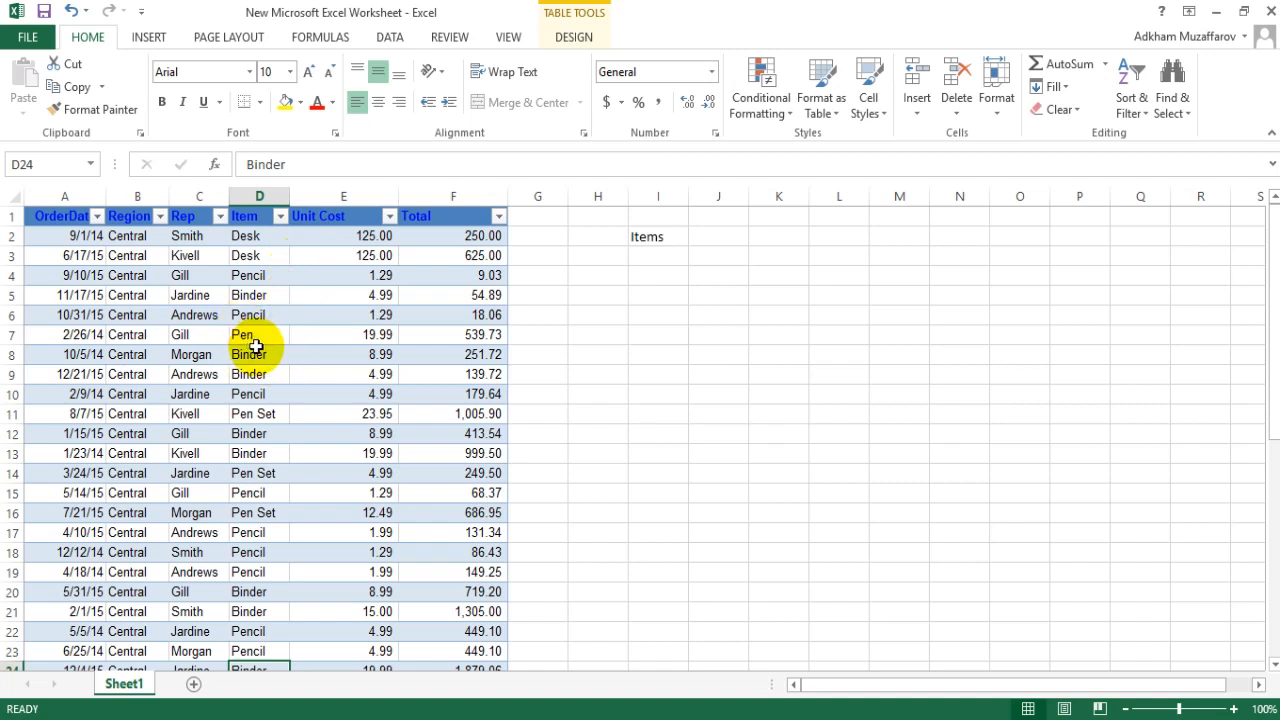
Filter the Item column to show only Pen, and undo the filter.
left_click(282, 219)
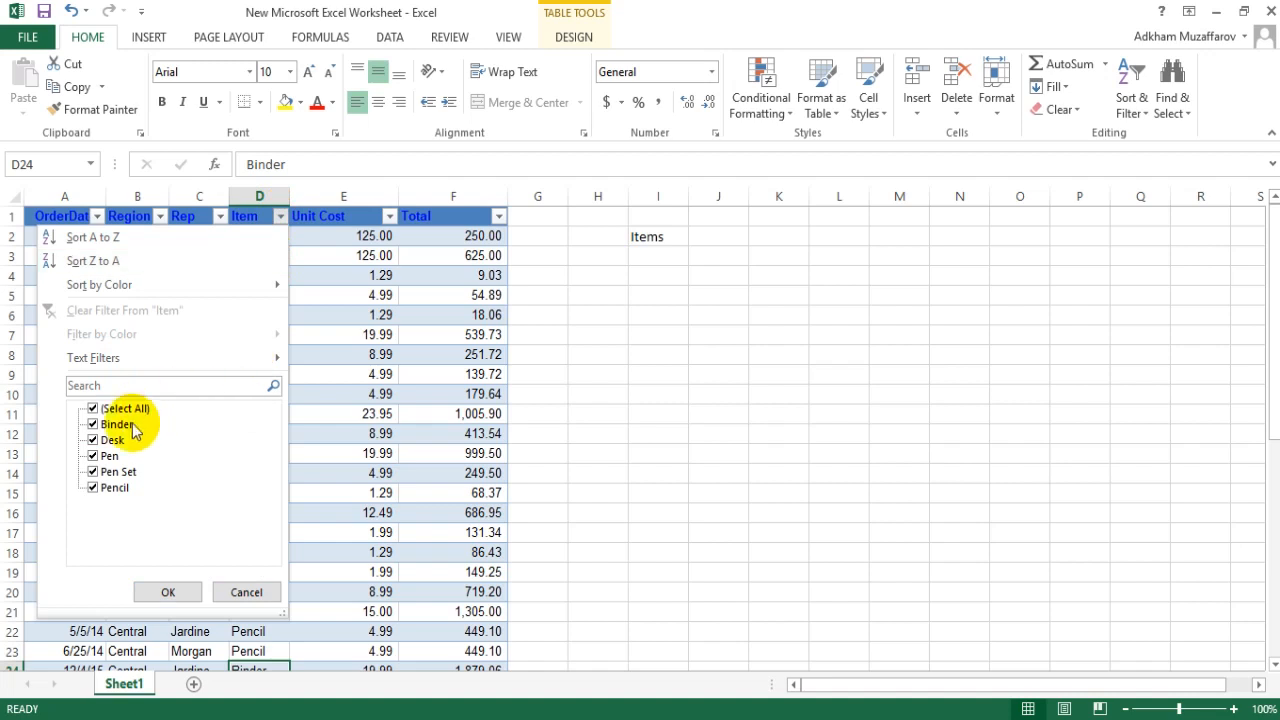
left_click(93, 440)
left_click(93, 424)
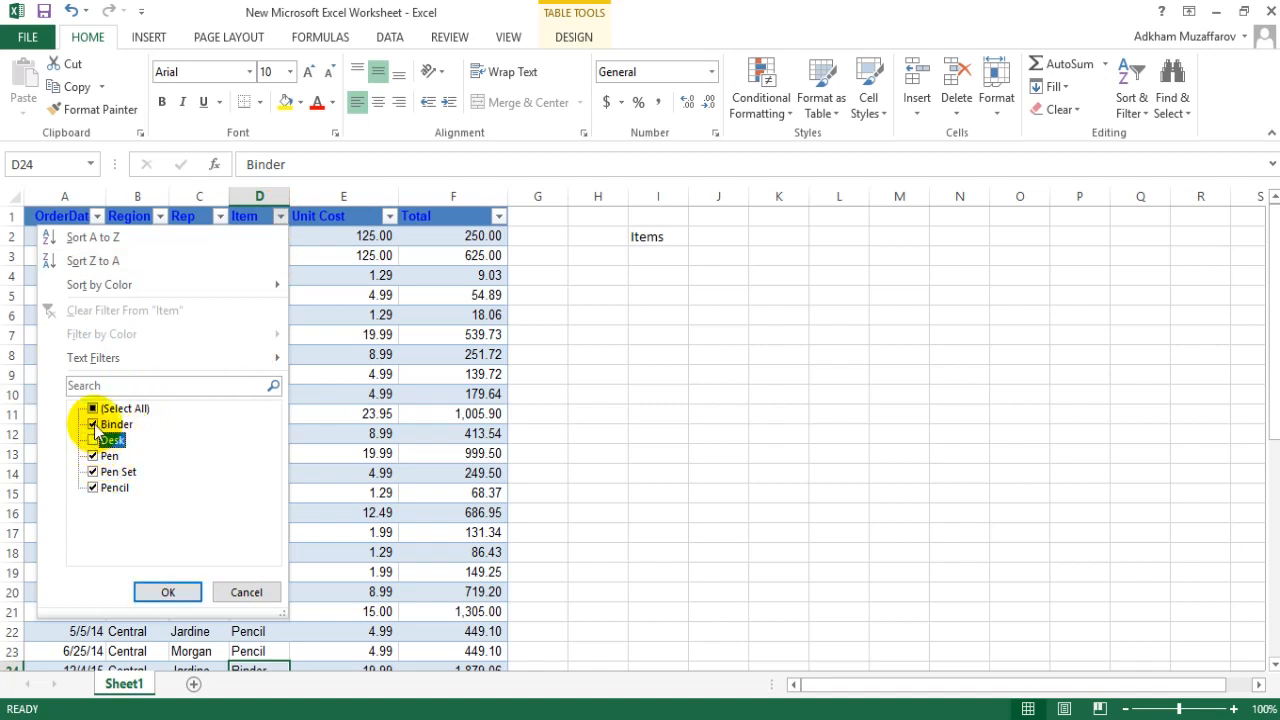
left_click(93, 471)
left_click(93, 487)
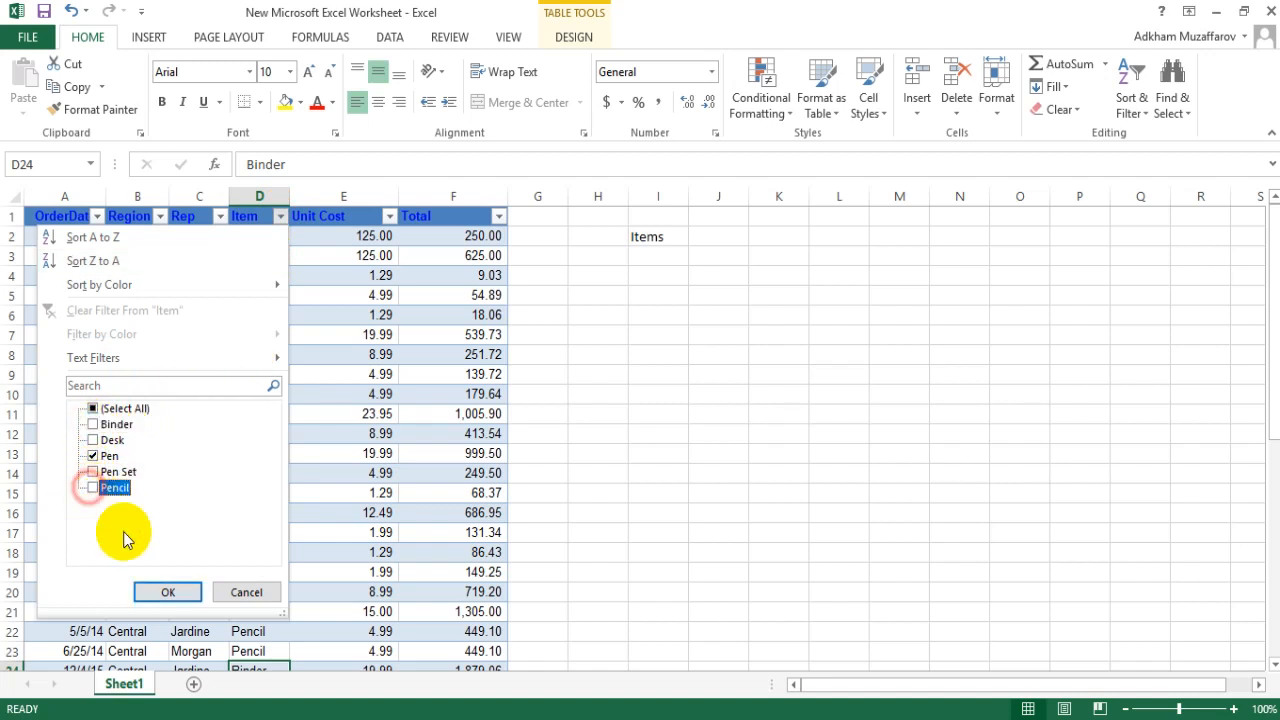
left_click(167, 593)
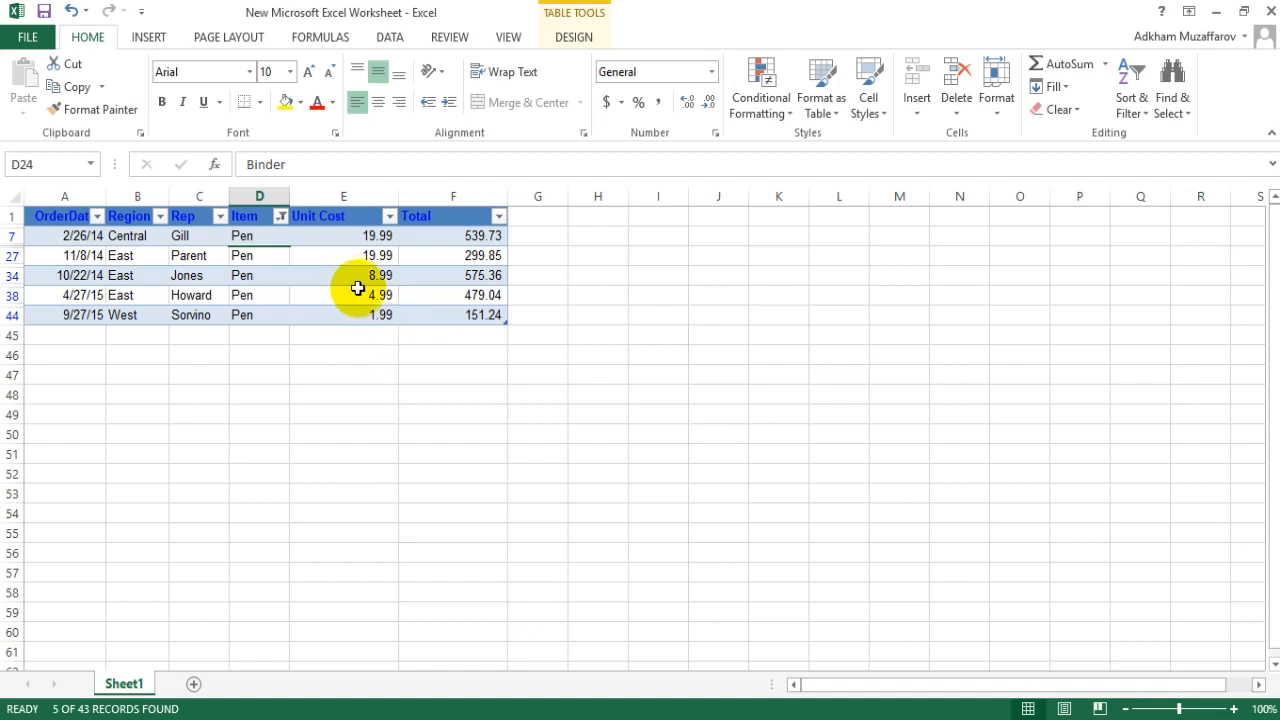
key("ctrl+z")
scroll(386, 360, "up", 1)
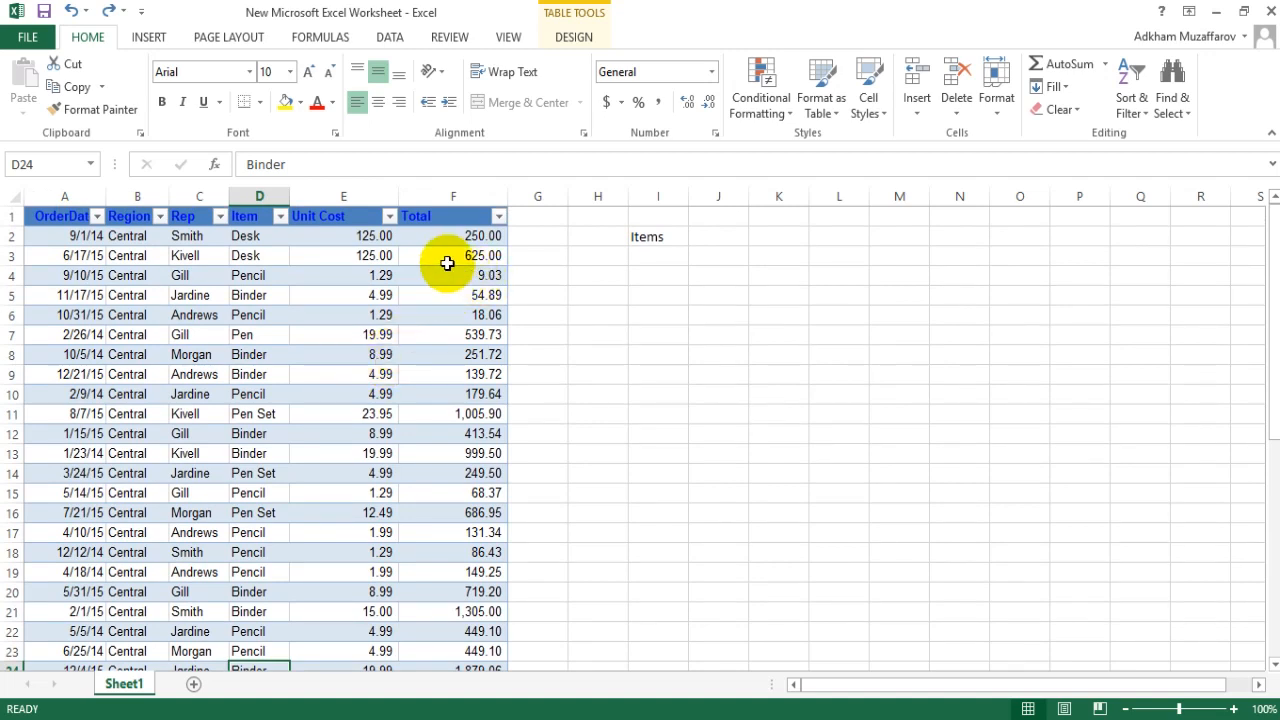
Sort the table by Unit Cost from smallest to largest and review the order of the rows.
left_click(389, 217)
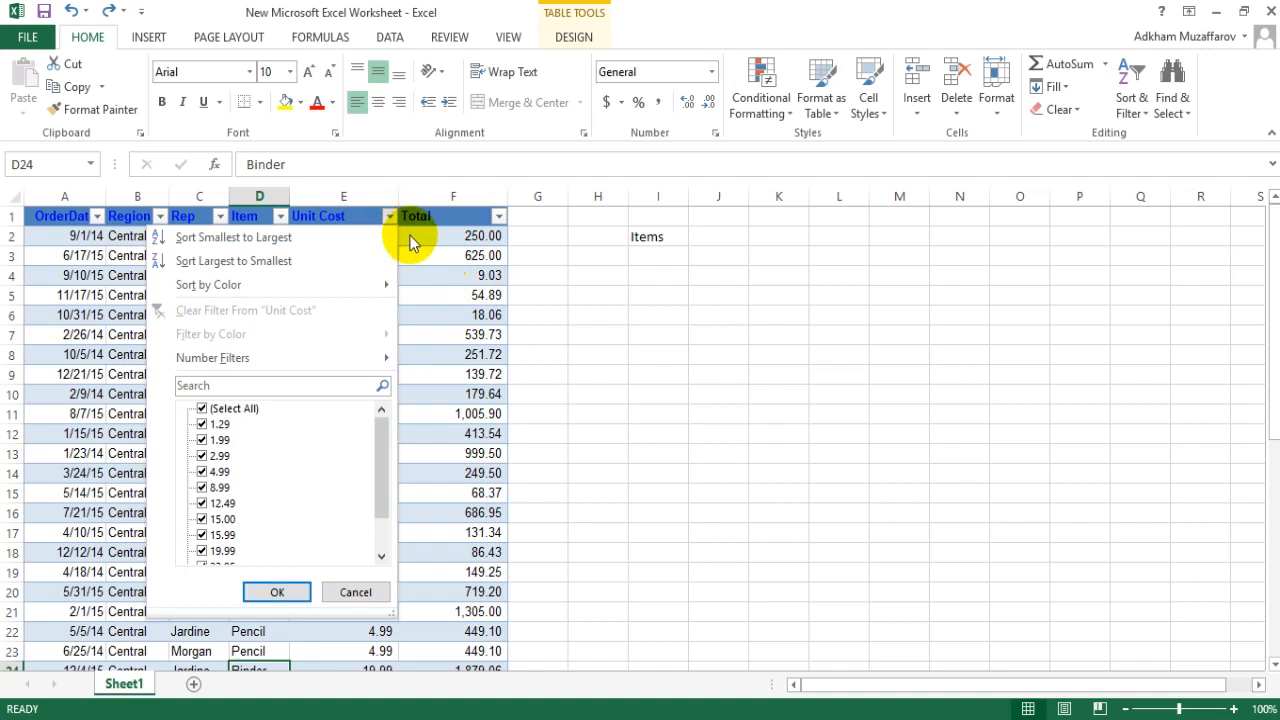
left_click(300, 240)
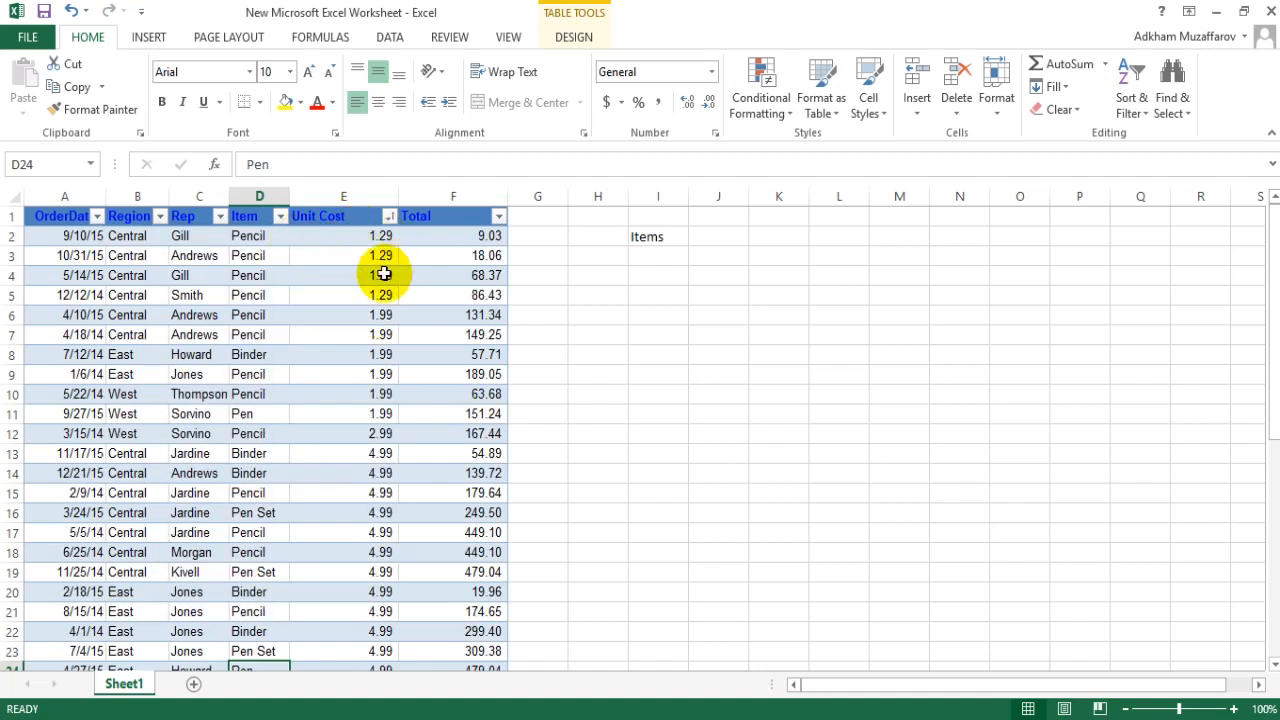
scroll(386, 354, "down", 8)
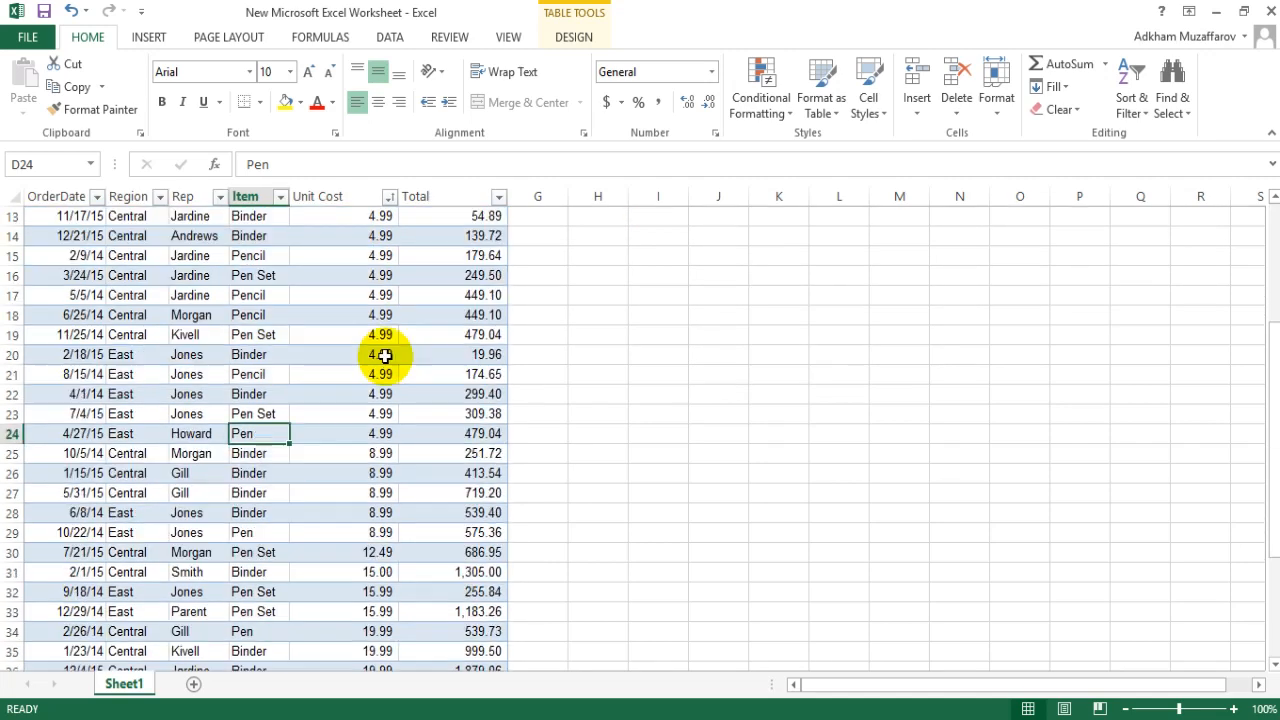
scroll(386, 354, "down", 2)
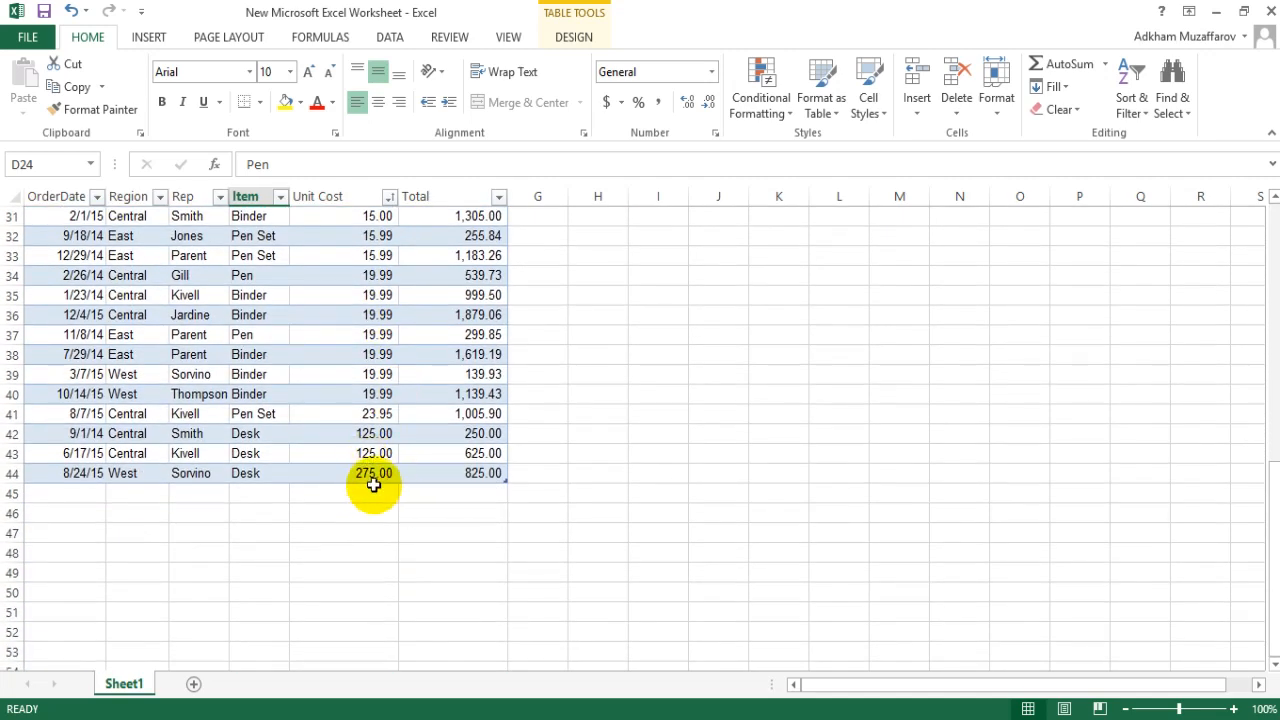
scroll(372, 484, "up", 4)
scroll(372, 477, "up", 6)
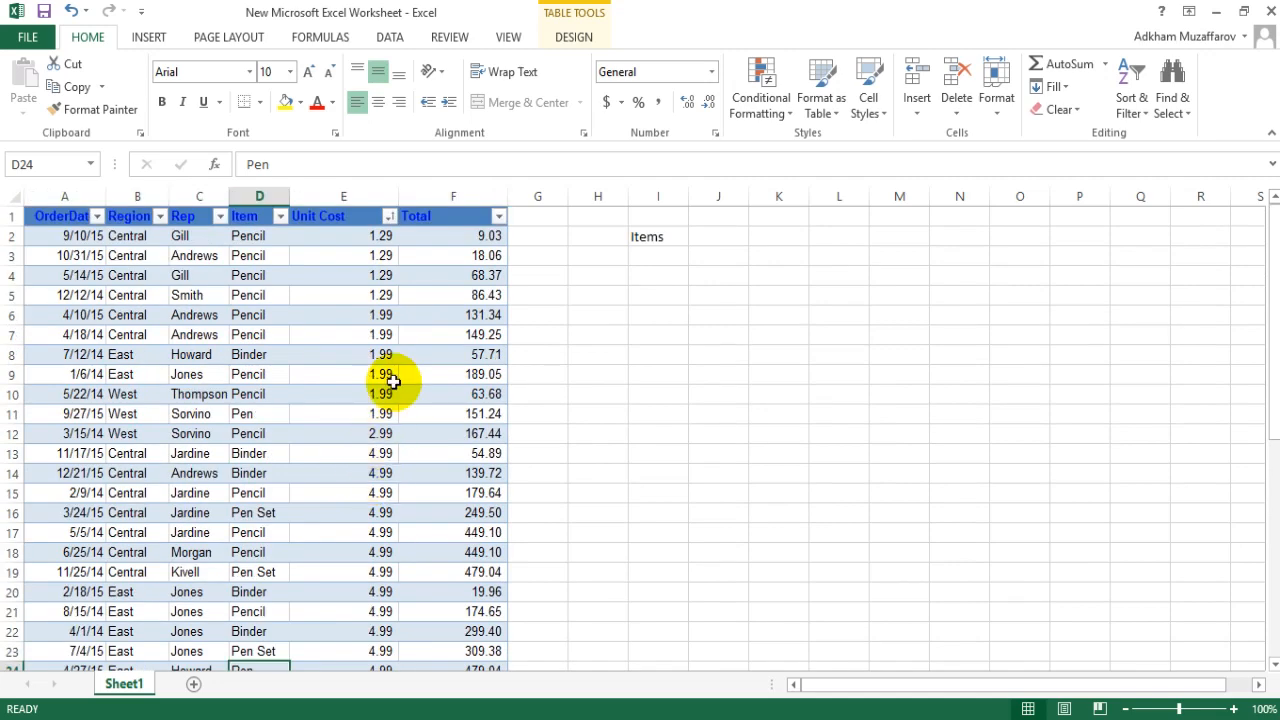
scroll(389, 444, "down", 2)
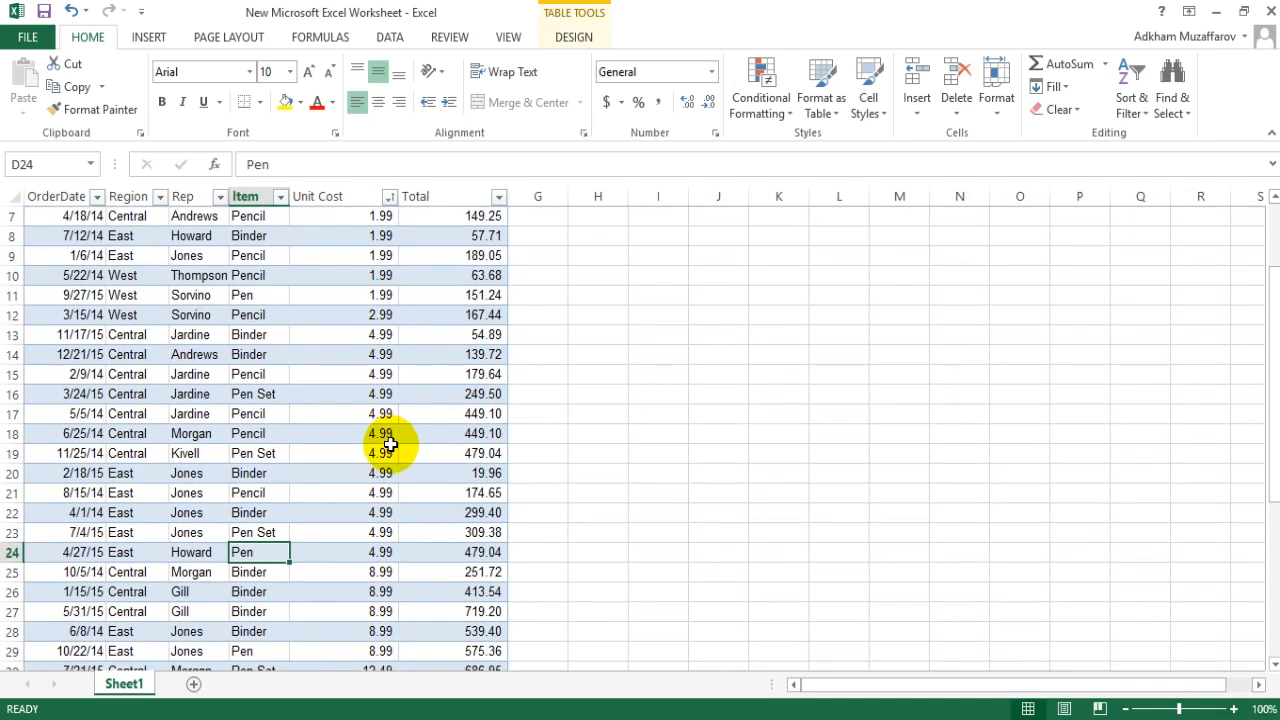
Apply a custom number filter to the Unit Cost column so only rows with a cost greater than 4 are shown.
scroll(389, 444, "down", 1)
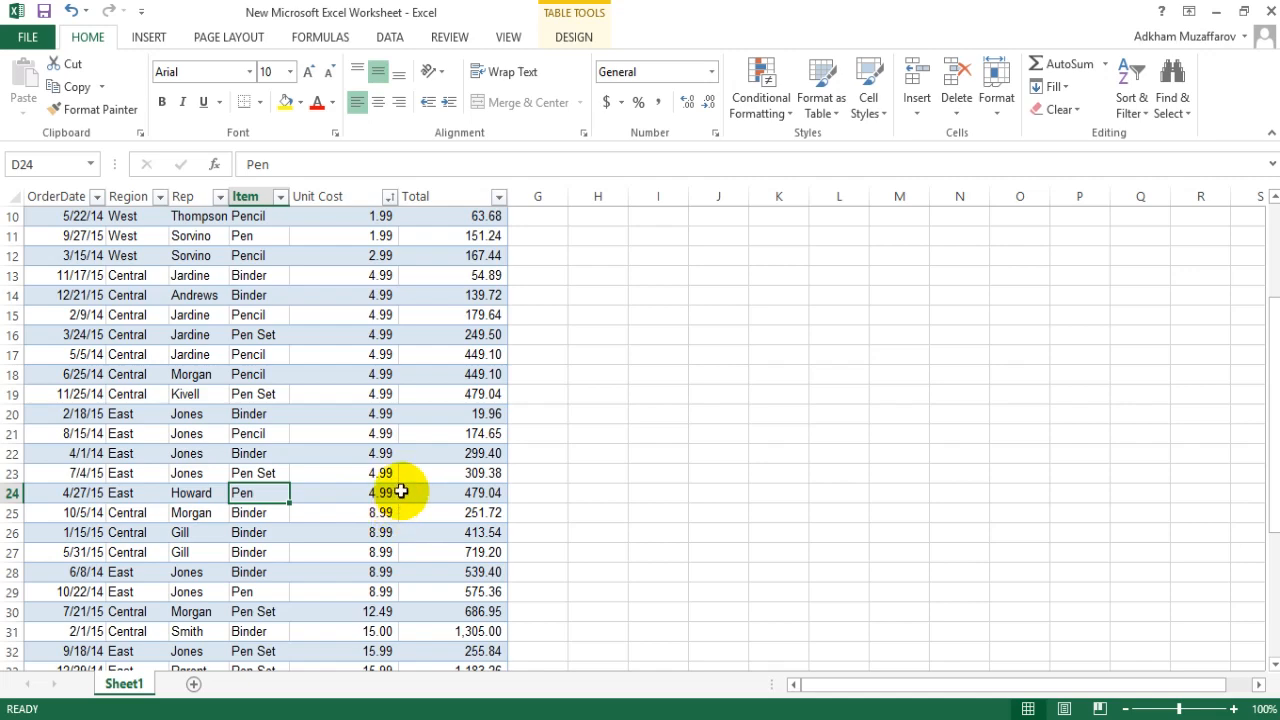
scroll(396, 466, "up", 3)
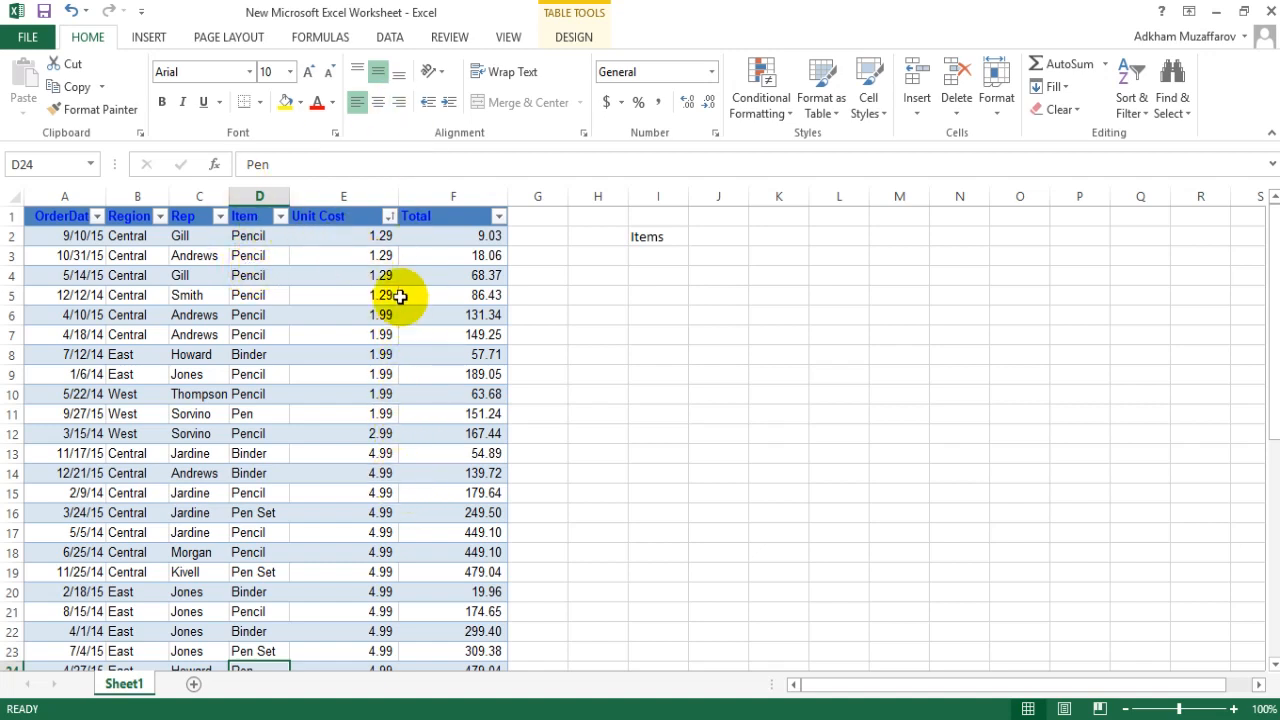
left_click(389, 216)
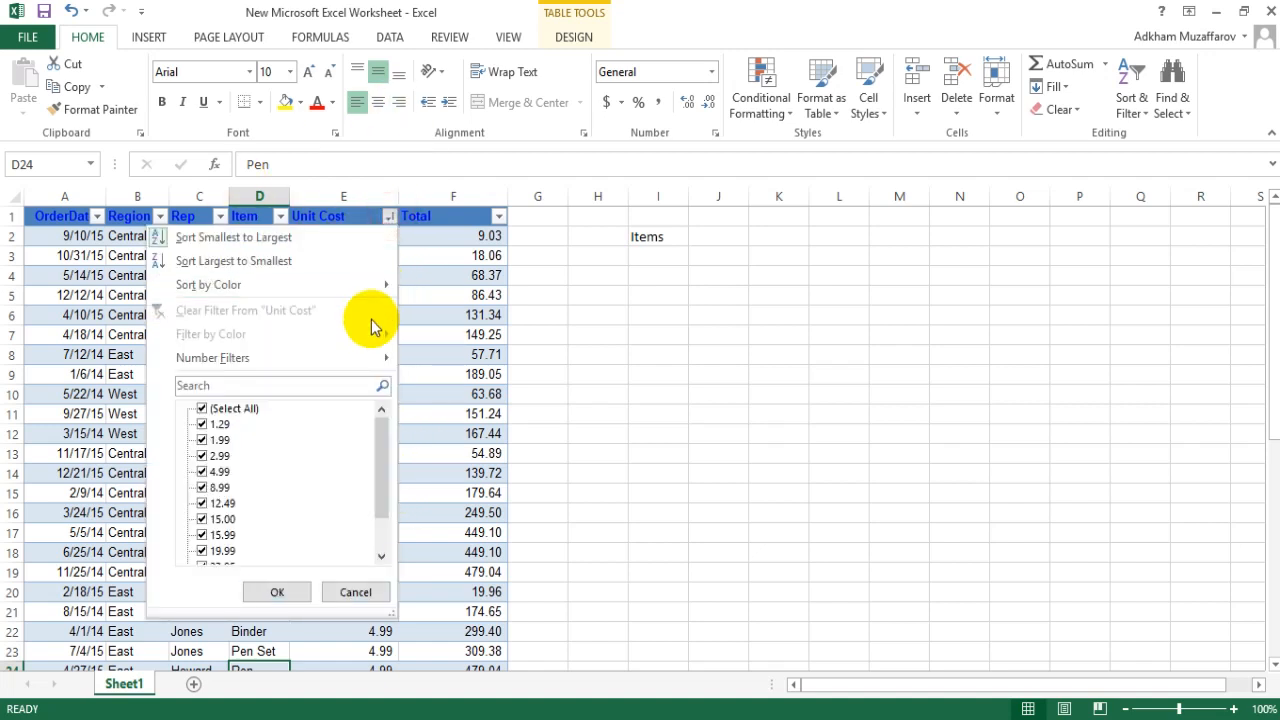
mouse_move(212, 359)
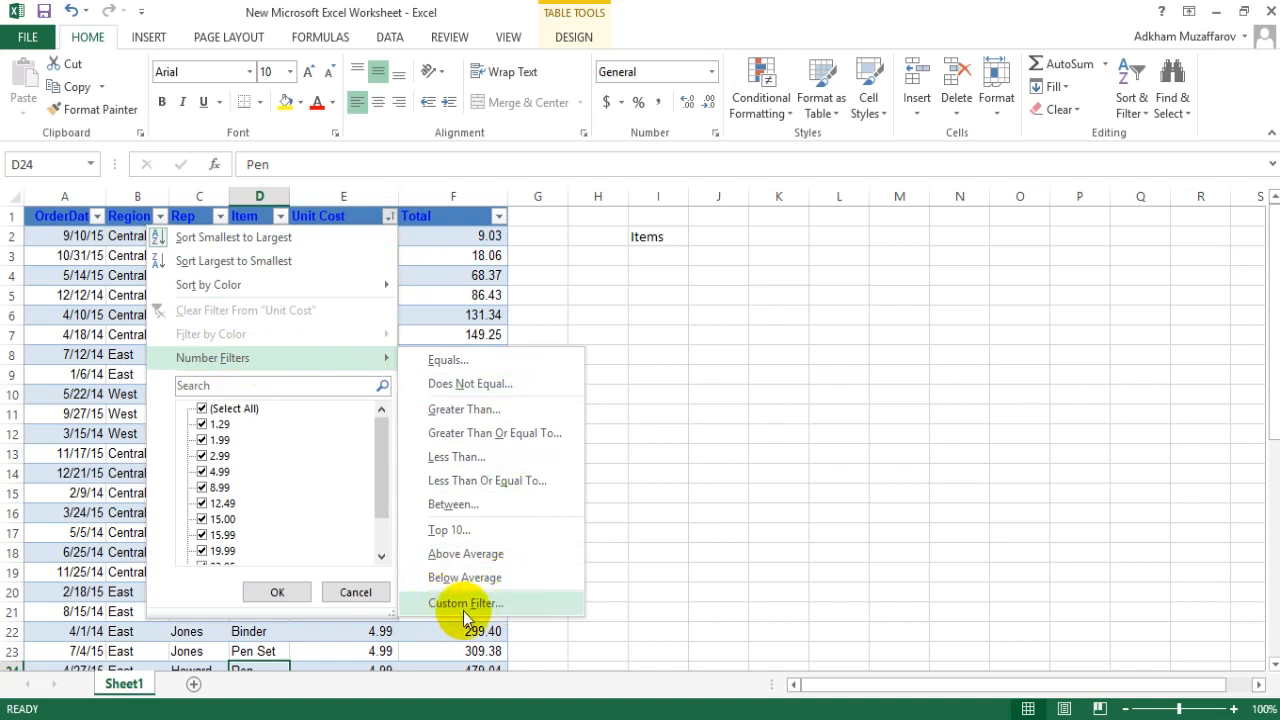
left_click(507, 604)
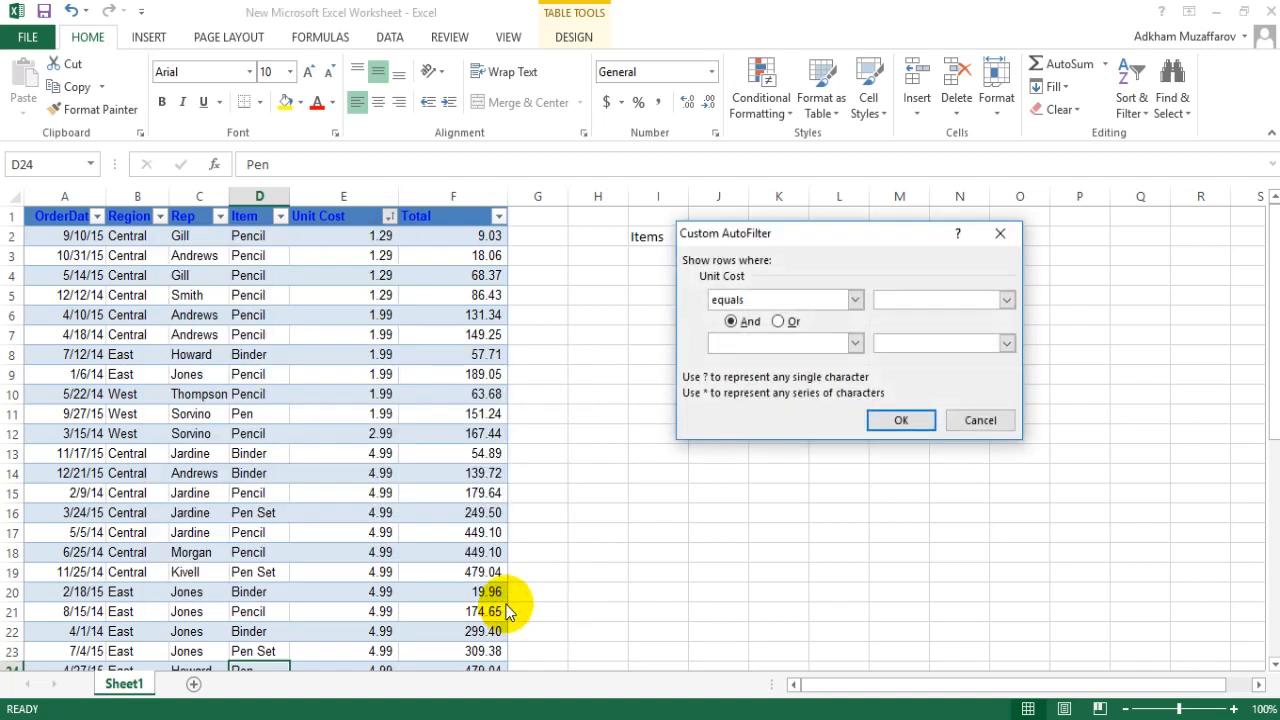
left_click_drag(831, 235, 439, 296)
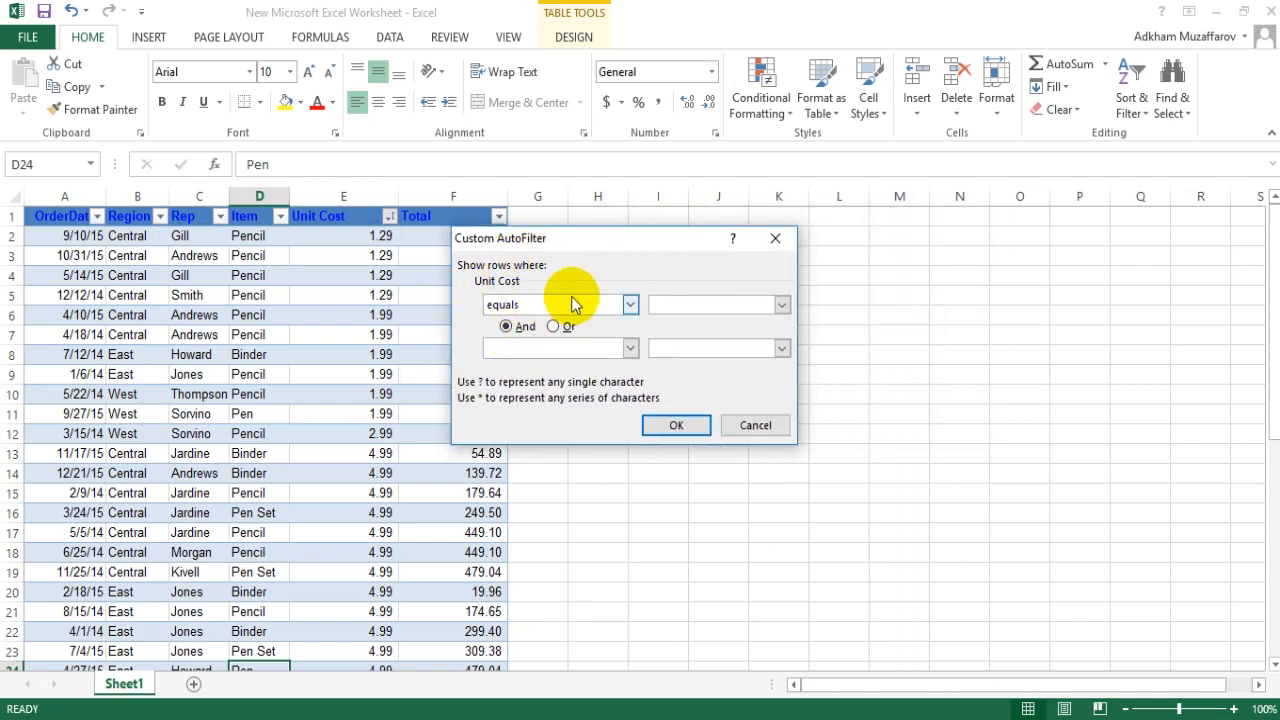
left_click(630, 305)
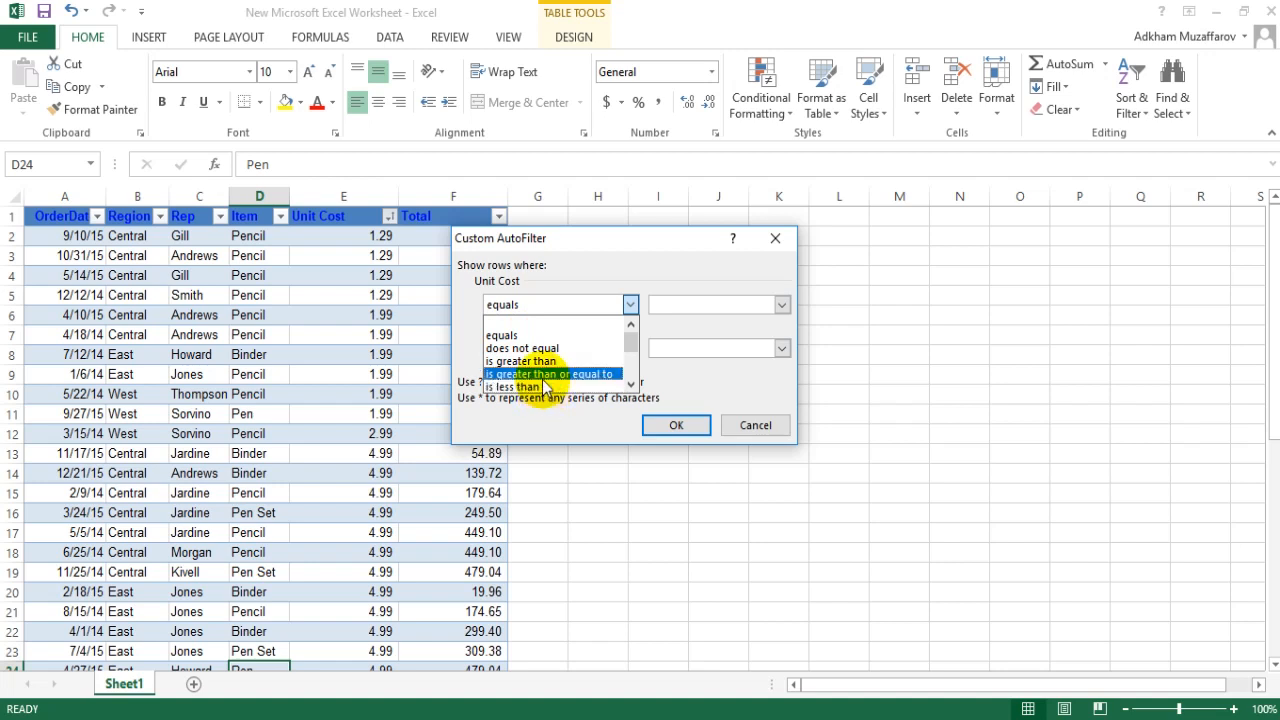
left_click(542, 362)
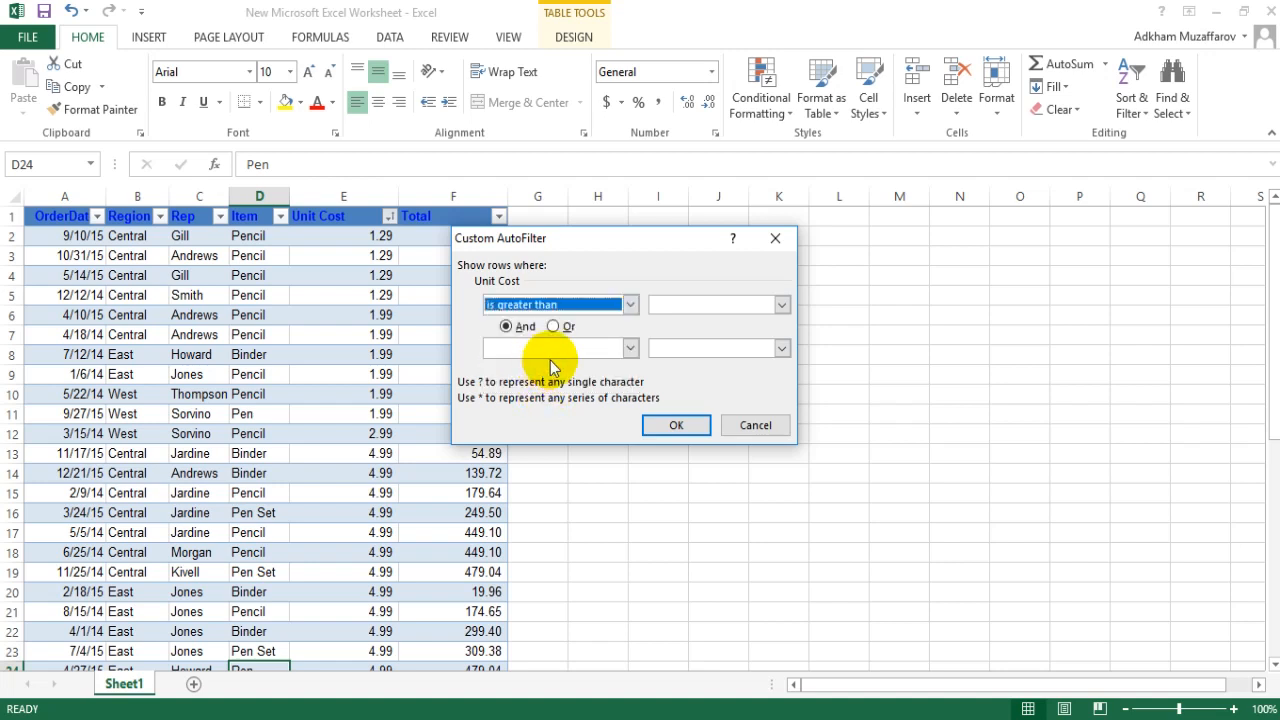
left_click(676, 304)
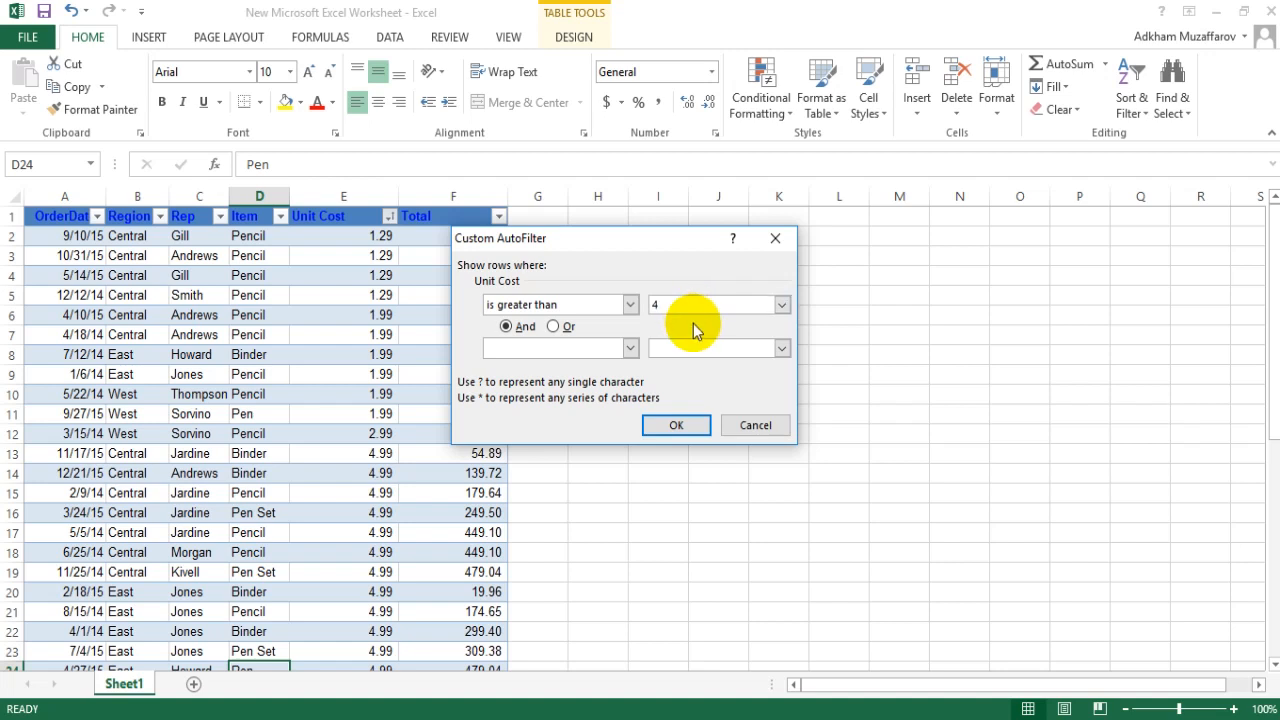
left_click(680, 425)
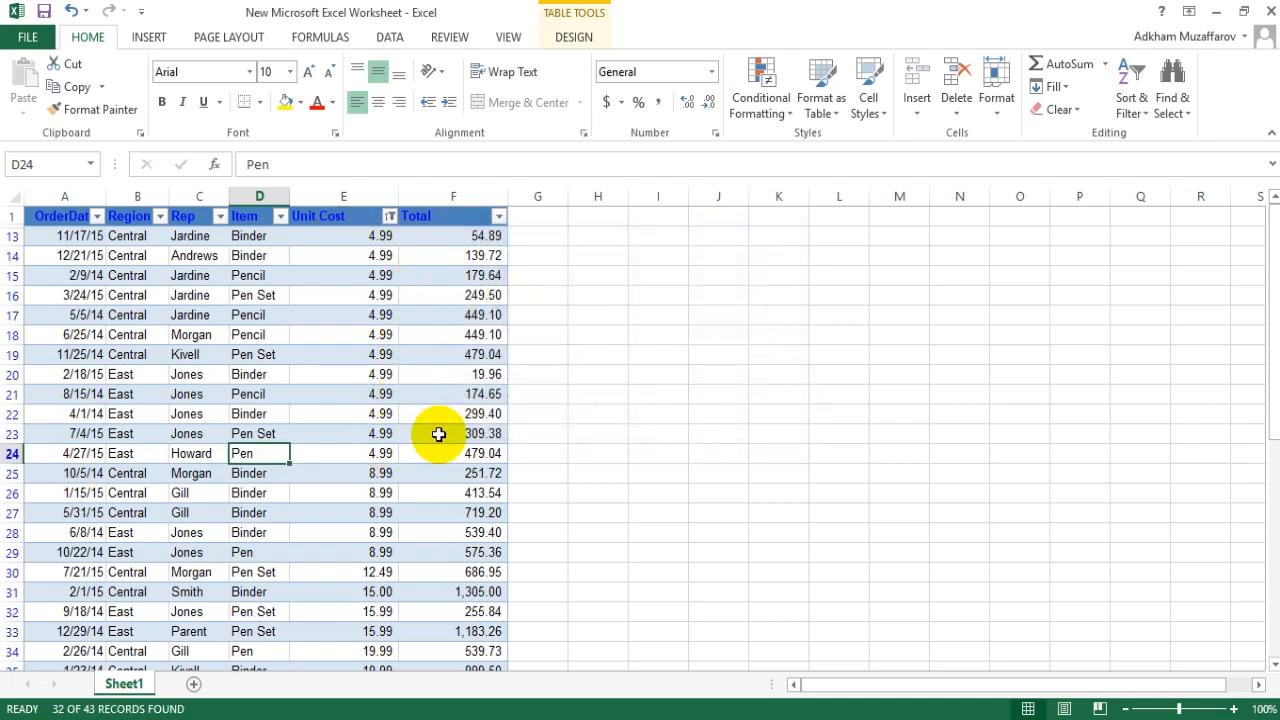
Review the filtered rows down to the end of the table and select the empty cell H18 outside it.
scroll(382, 588, "down", 5)
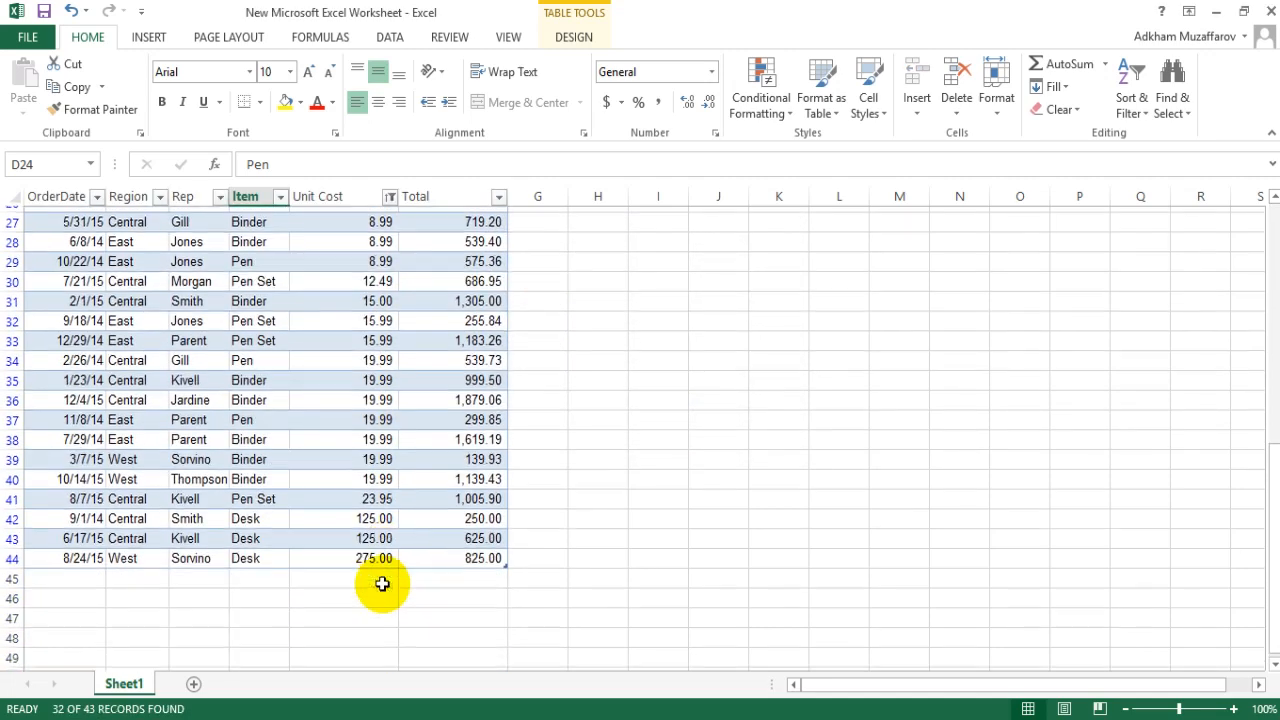
scroll(382, 585, "up", 2)
scroll(382, 585, "up", 3)
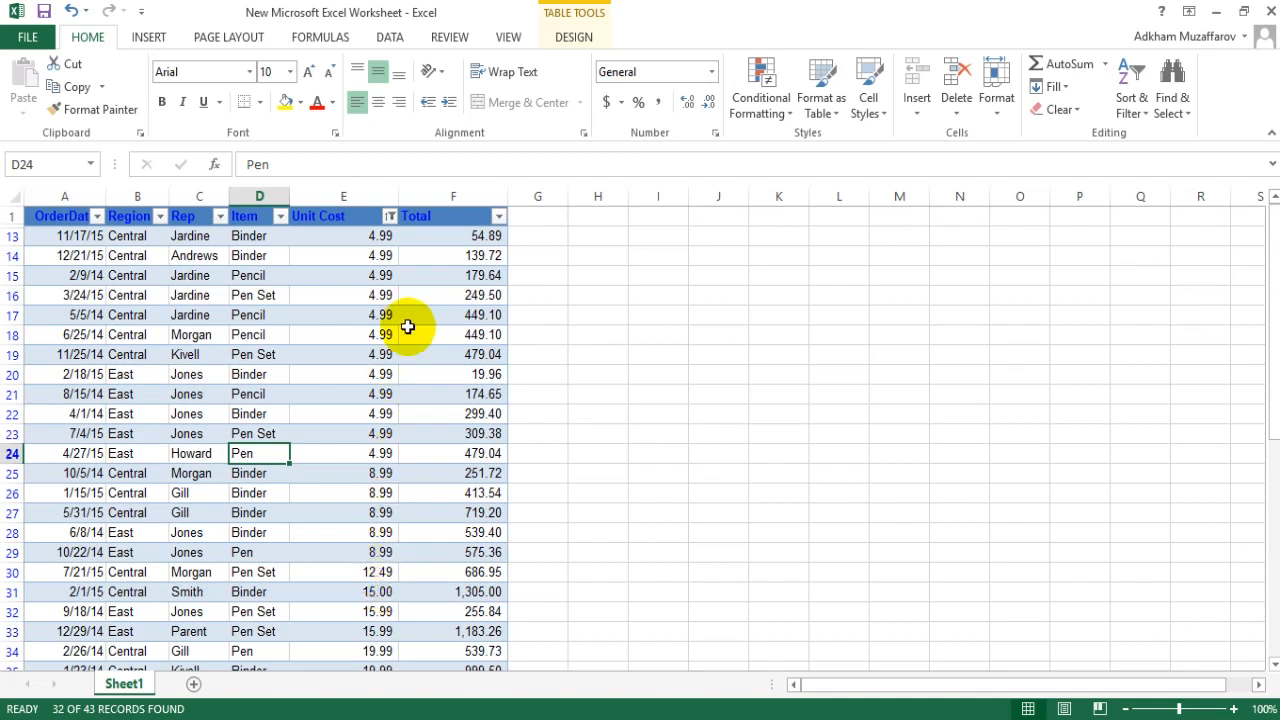
left_click(626, 343)
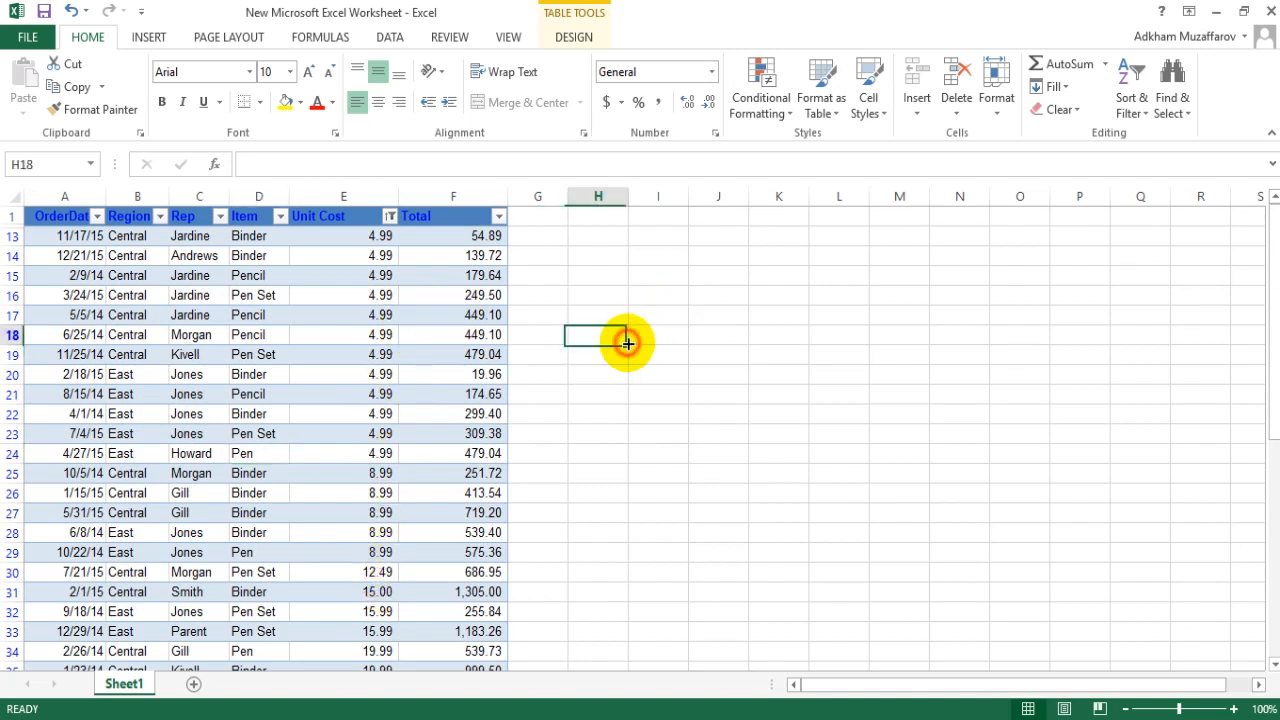